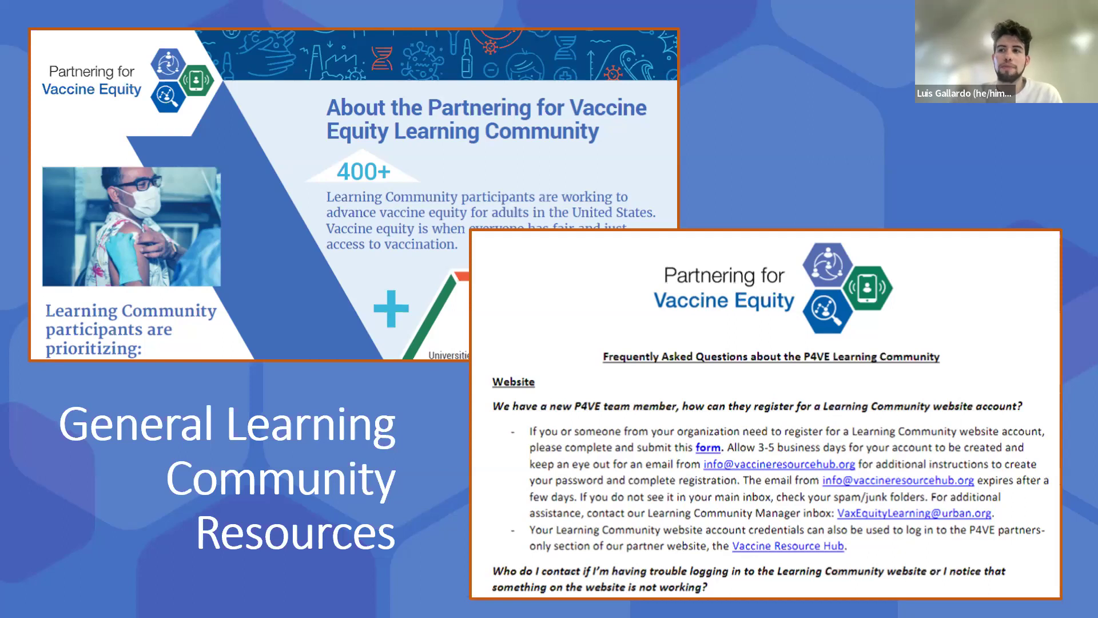
- Advance the slideshow past the Website Resources slide to the section 4 Live Demo divider
{"action": "key", "text": "Right"}
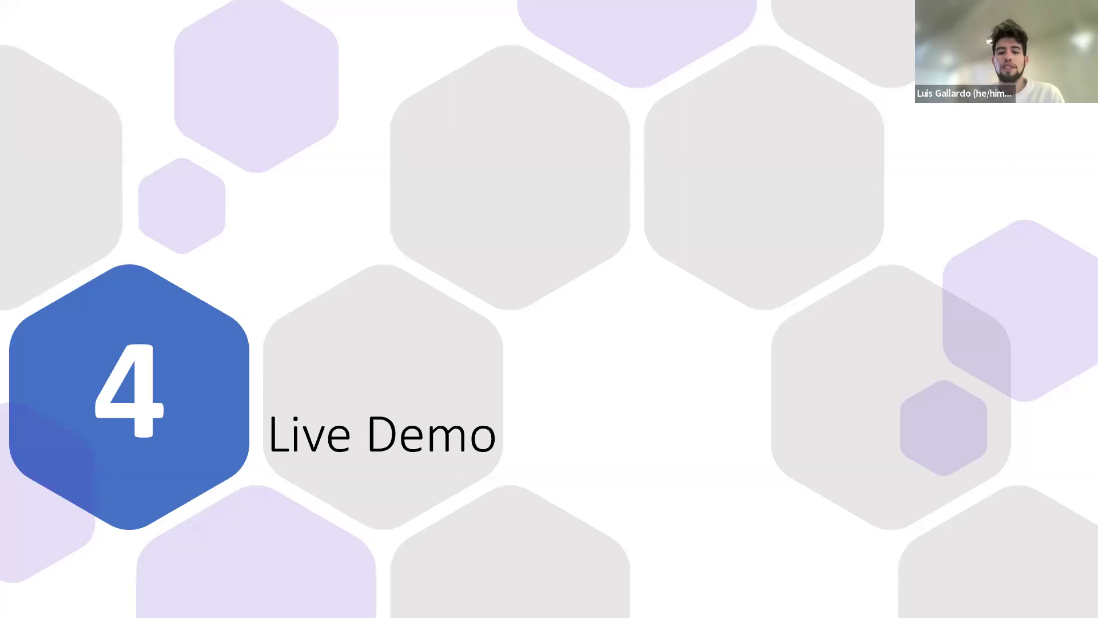
- Show the welcome email slide, then the website checklist slide
{"action": "key", "text": "Right"}
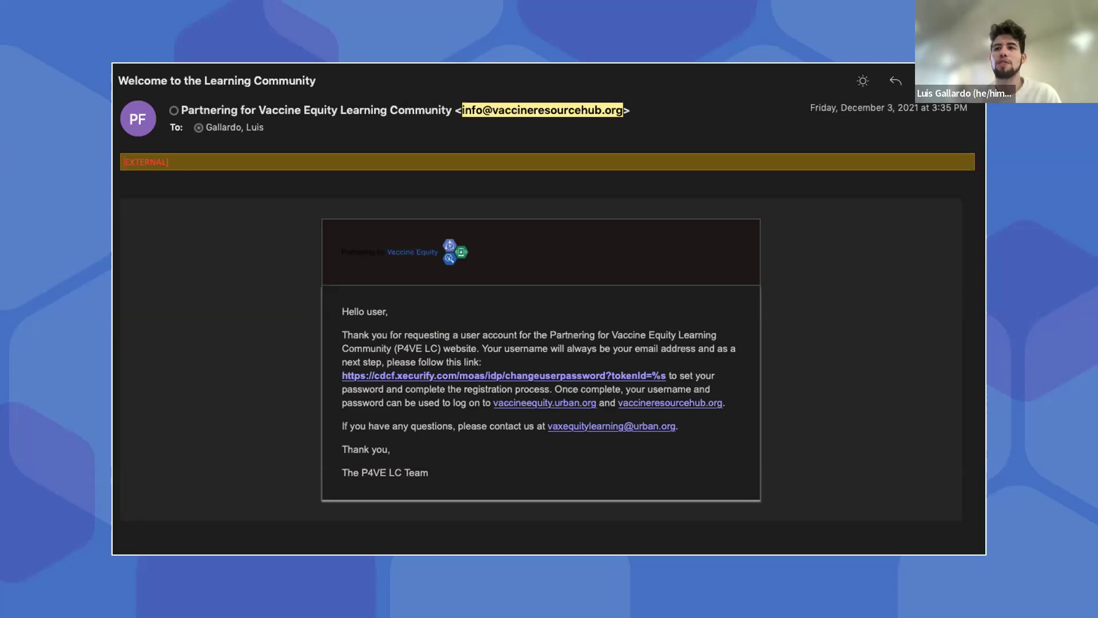
{"action": "key", "text": "Right"}
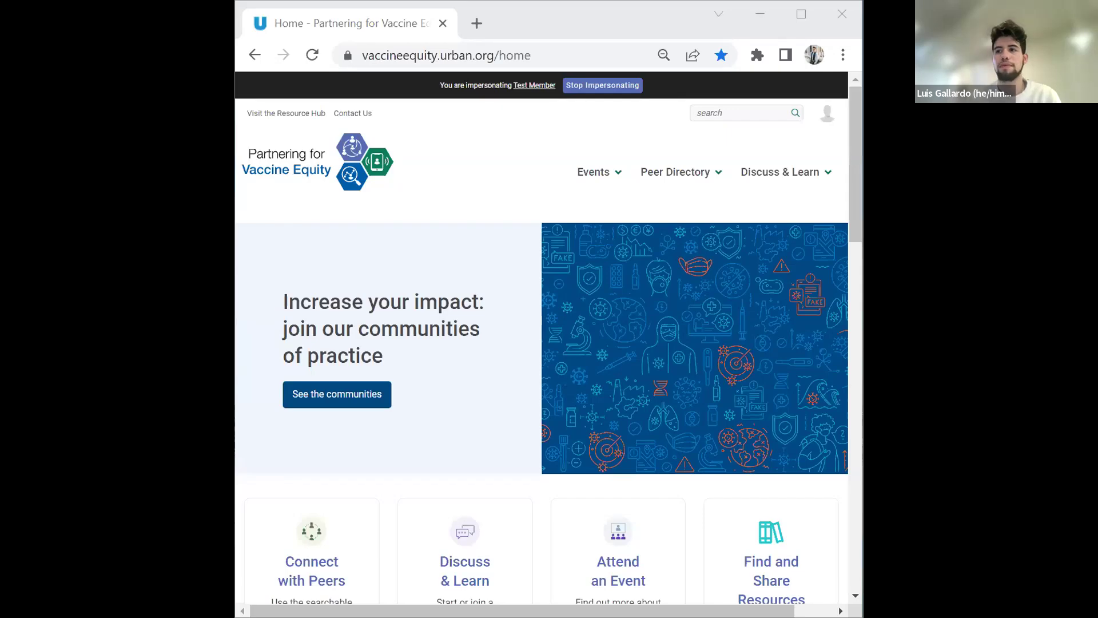
- Maximize Chrome and open the test member's account menu with profile and messages
{"action": "key", "text": "super+Up"}
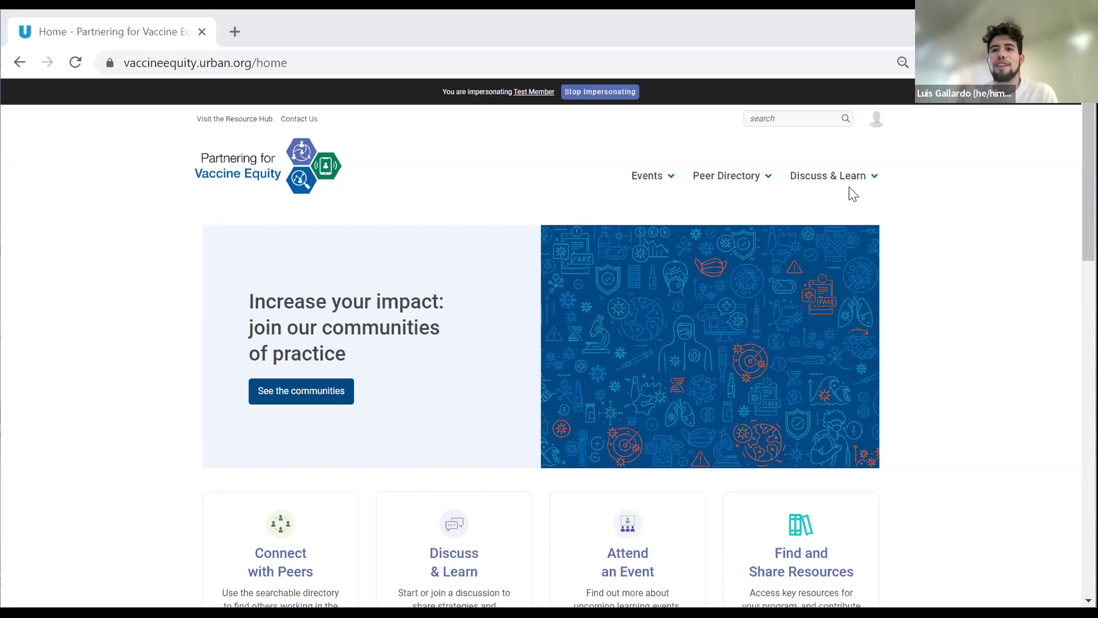
{"action": "left_click", "coordinate": [876, 123]}
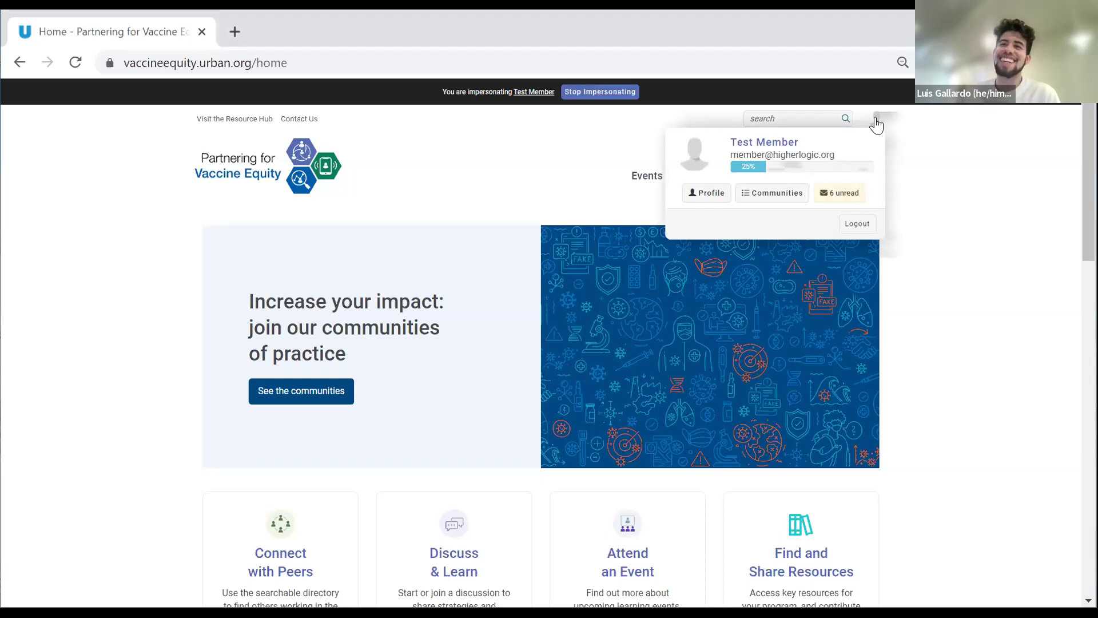
- Open the test member's profile page and reveal the change-profile-picture option under Actions
{"action": "left_click", "coordinate": [695, 152]}
{"action": "scroll", "coordinate": [552, 295], "scroll_direction": "down", "scroll_amount": 2}
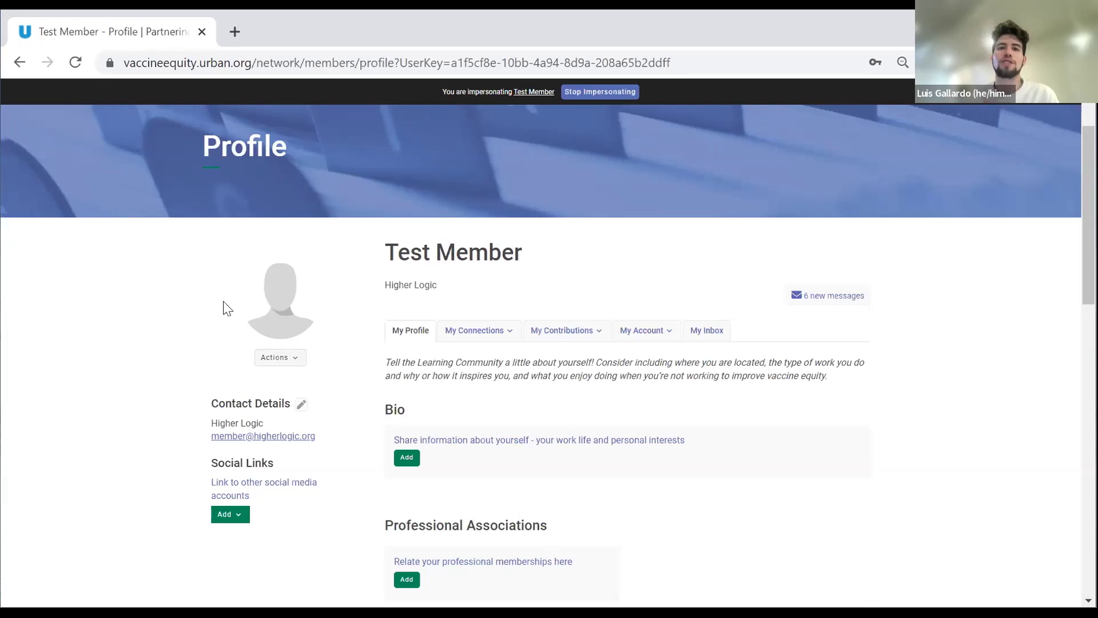
{"action": "left_click", "coordinate": [278, 359]}
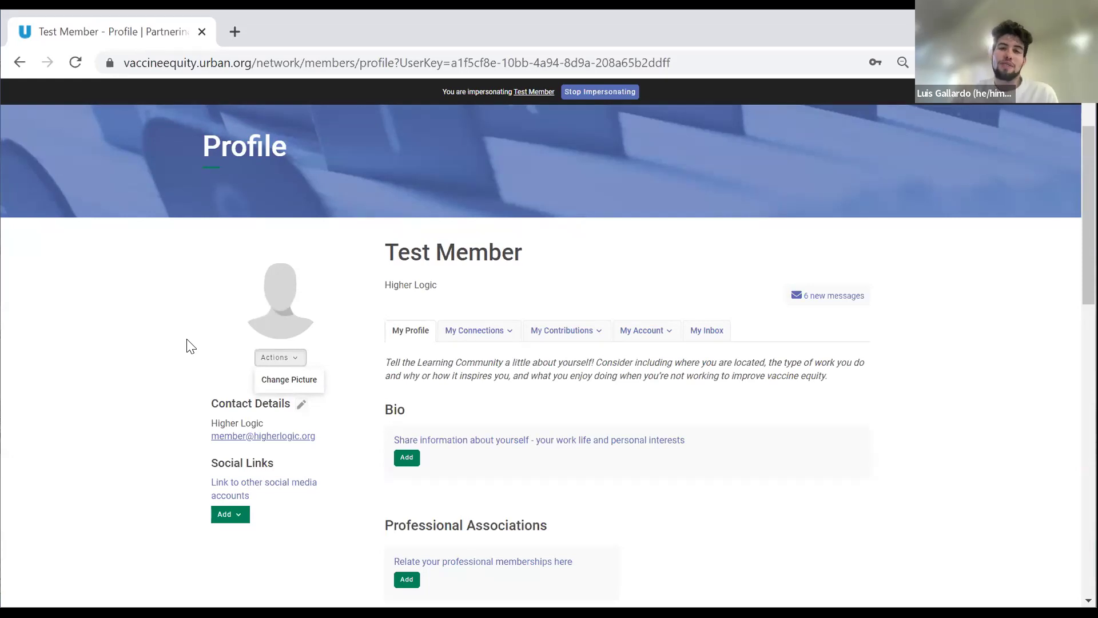
{"action": "scroll", "coordinate": [679, 189], "scroll_direction": "up", "scroll_amount": 1}
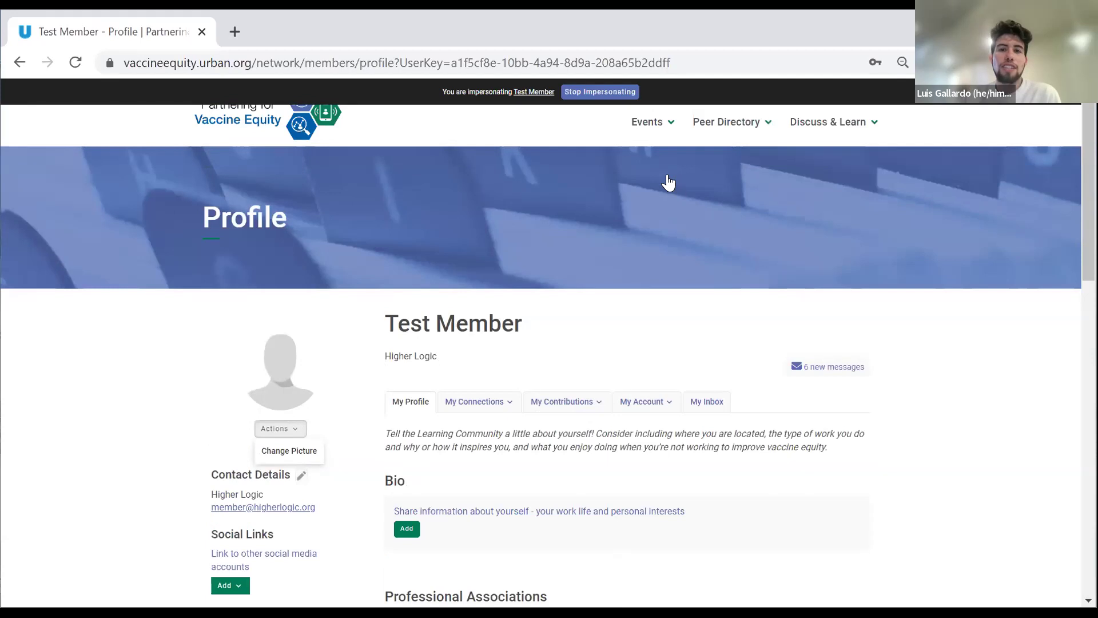
{"action": "scroll", "coordinate": [667, 182], "scroll_direction": "up", "scroll_amount": 1}
{"action": "mouse_move", "coordinate": [673, 189]}
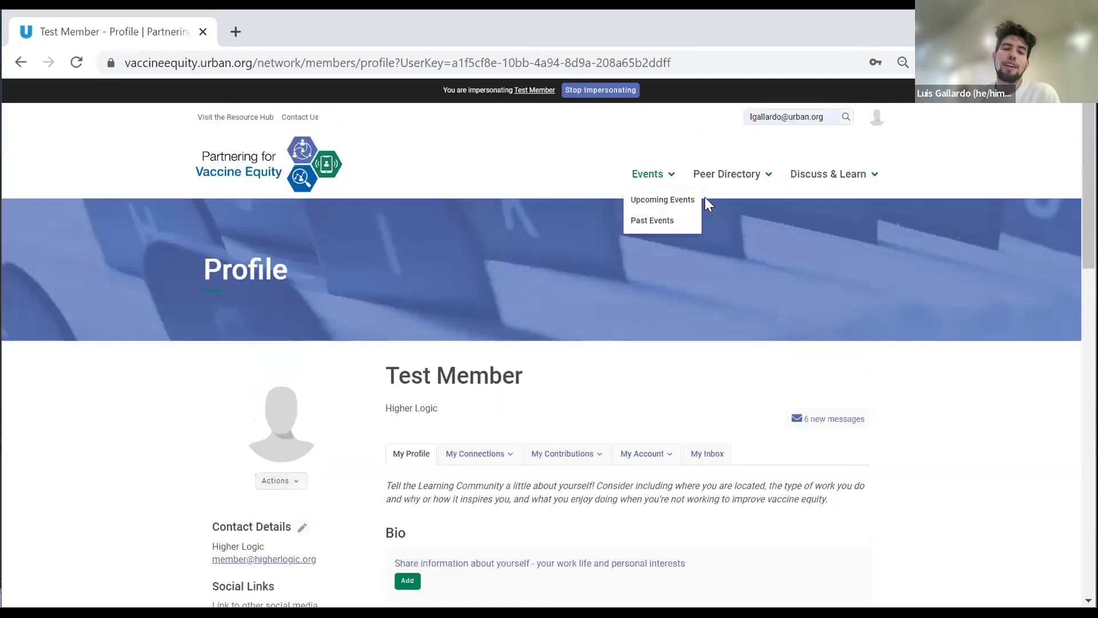
- Open Upcoming Events and scroll through the events calendar list
{"action": "left_click", "coordinate": [667, 199]}
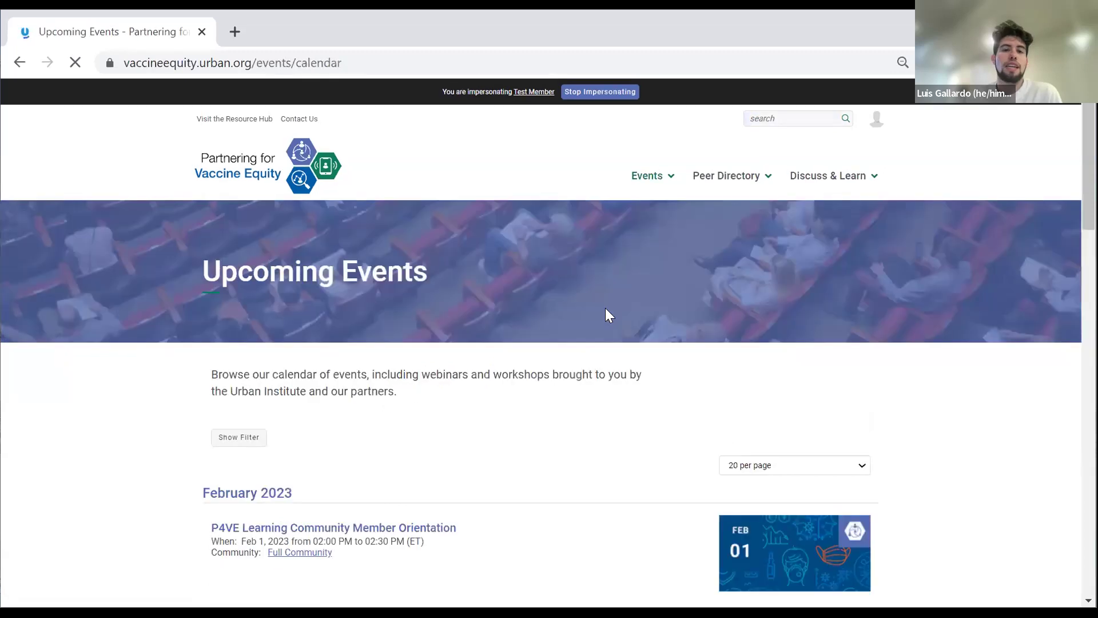
{"action": "scroll", "coordinate": [710, 320], "scroll_direction": "down", "scroll_amount": 2}
{"action": "scroll", "coordinate": [877, 388], "scroll_direction": "down", "scroll_amount": 10}
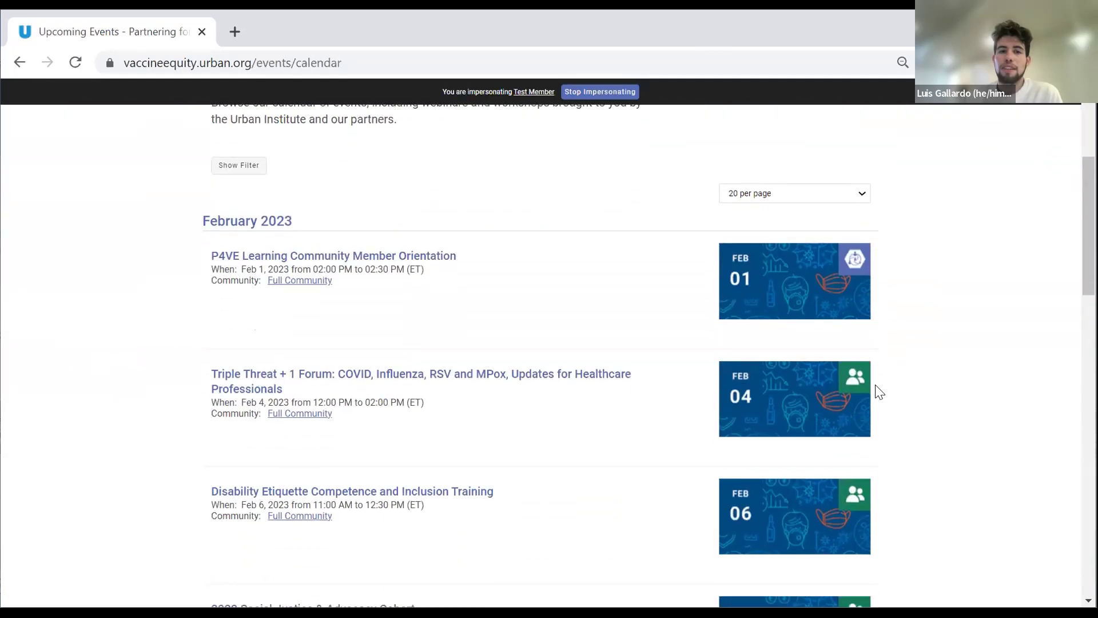
{"action": "scroll", "coordinate": [880, 391], "scroll_direction": "down", "scroll_amount": 8}
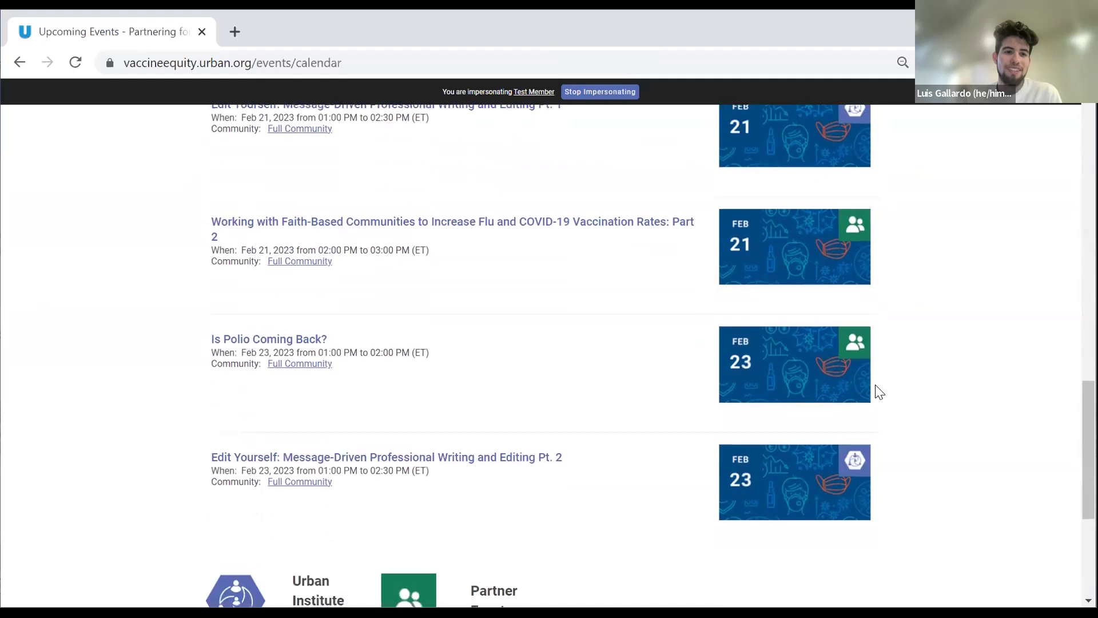
{"action": "scroll", "coordinate": [941, 364], "scroll_direction": "down", "scroll_amount": 1}
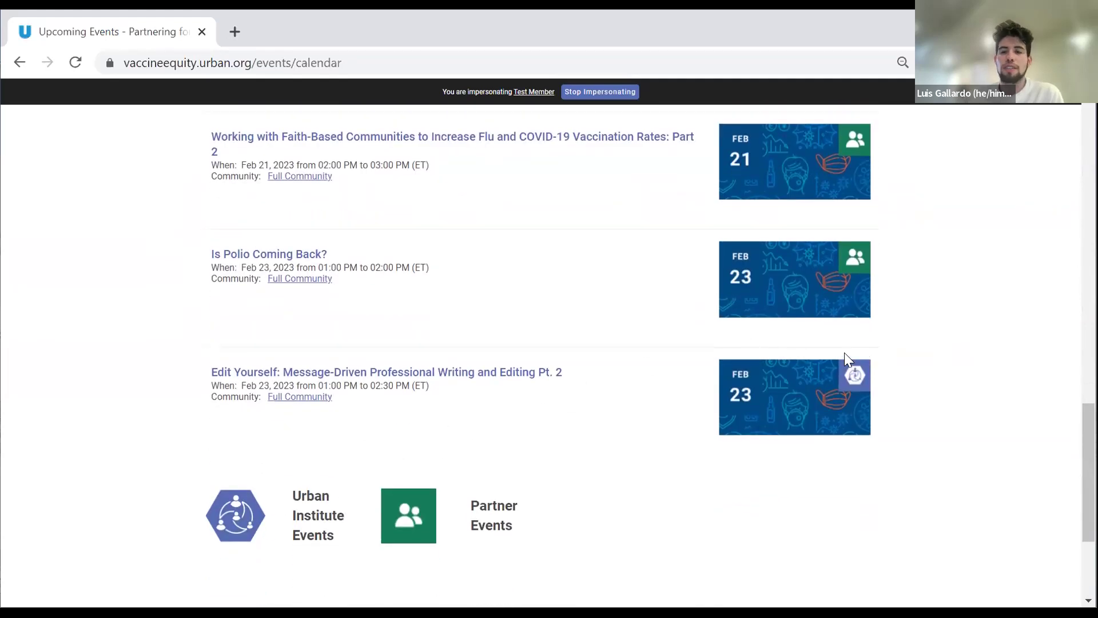
{"action": "scroll", "coordinate": [845, 353], "scroll_direction": "up", "scroll_amount": 13}
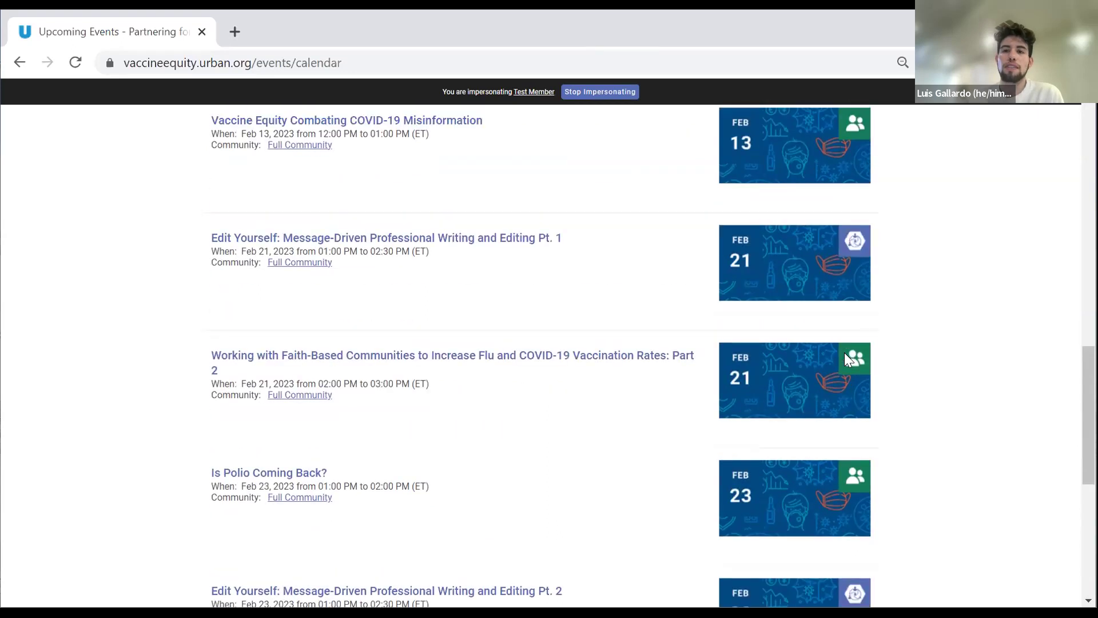
{"action": "scroll", "coordinate": [933, 359], "scroll_direction": "up", "scroll_amount": 6}
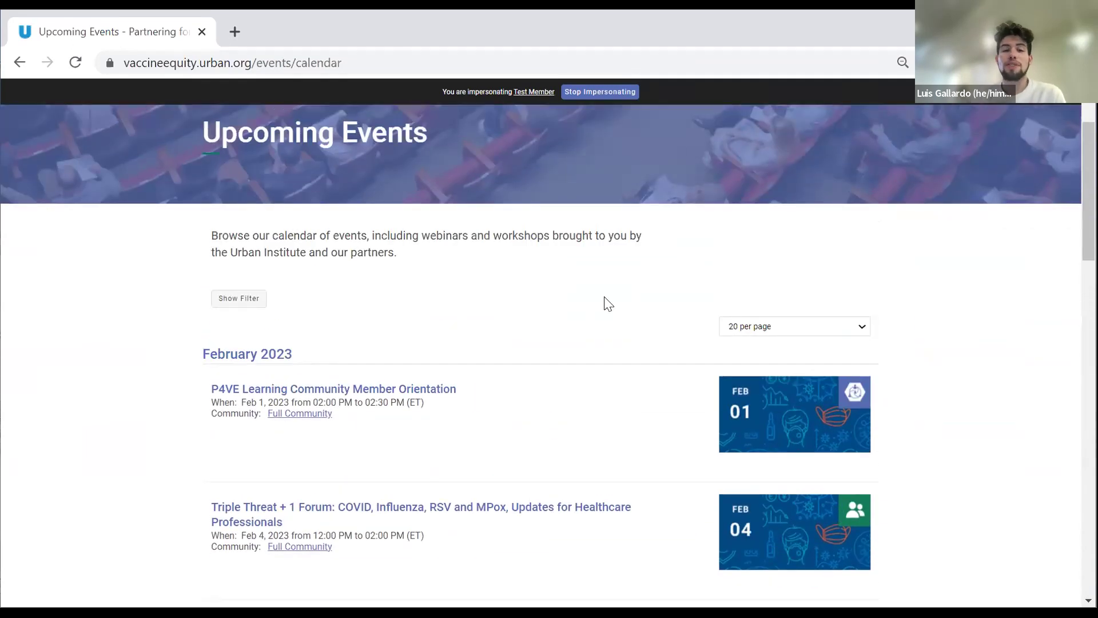
{"action": "scroll", "coordinate": [563, 383], "scroll_direction": "down", "scroll_amount": 2}
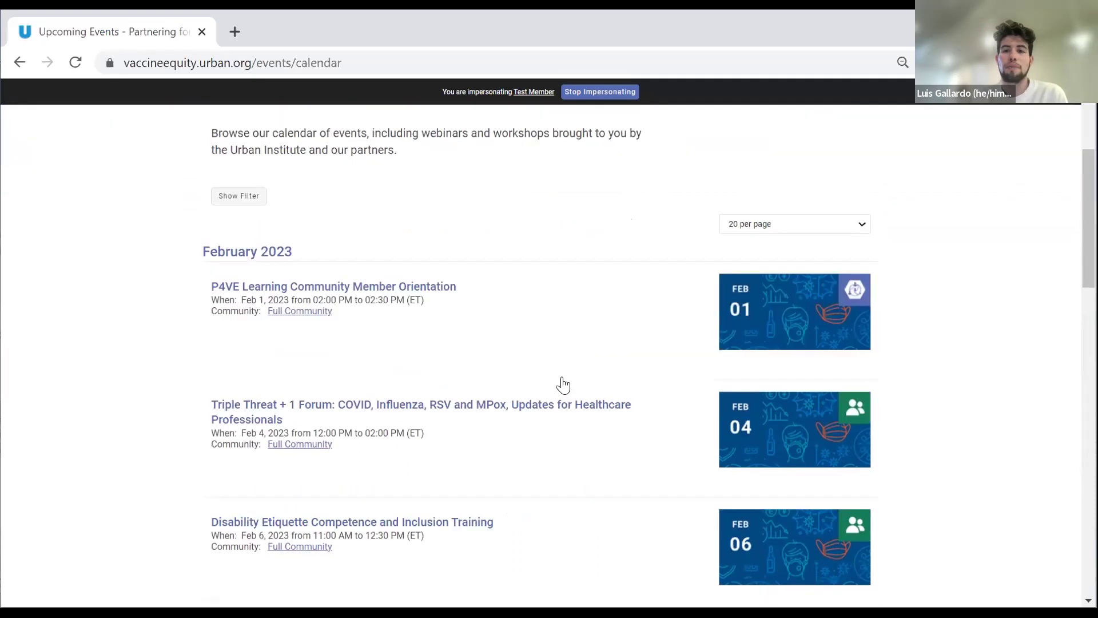
{"action": "scroll", "coordinate": [589, 363], "scroll_direction": "up", "scroll_amount": 5}
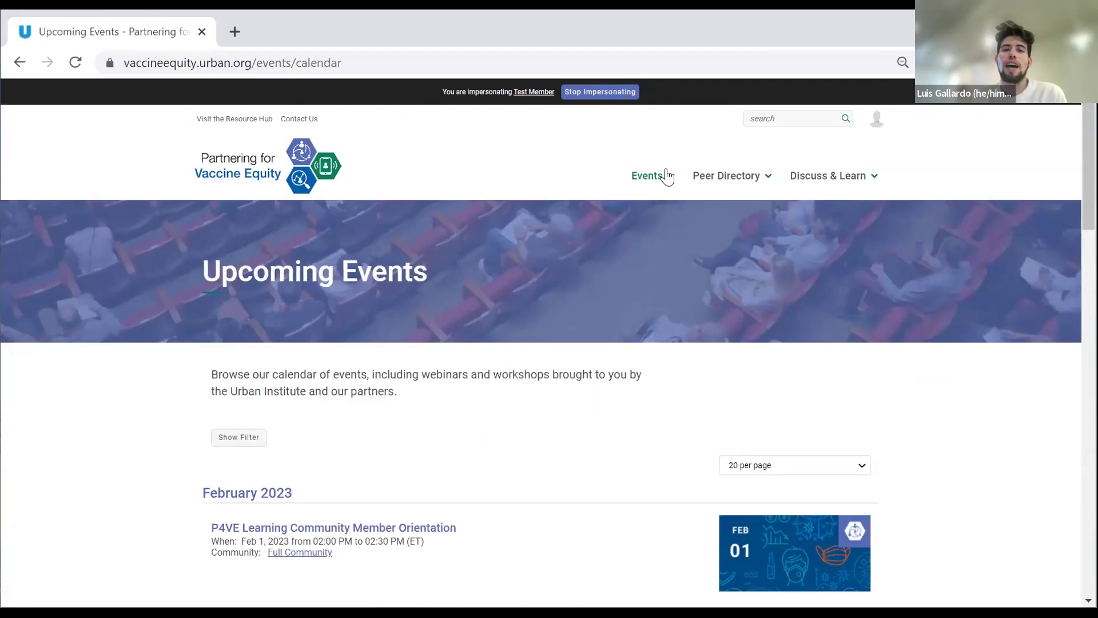
- Open the Past Events archive and browse it, then go to Discuss & Learn
{"action": "mouse_move", "coordinate": [664, 178]}
{"action": "left_click", "coordinate": [666, 221]}
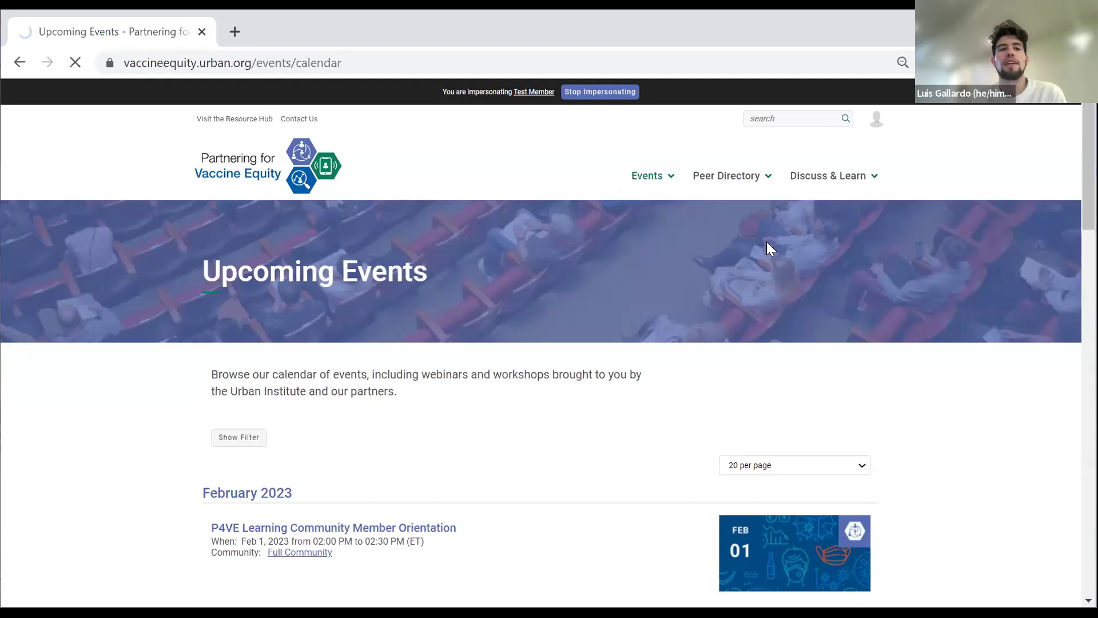
{"action": "scroll", "coordinate": [862, 402], "scroll_direction": "down", "scroll_amount": 4}
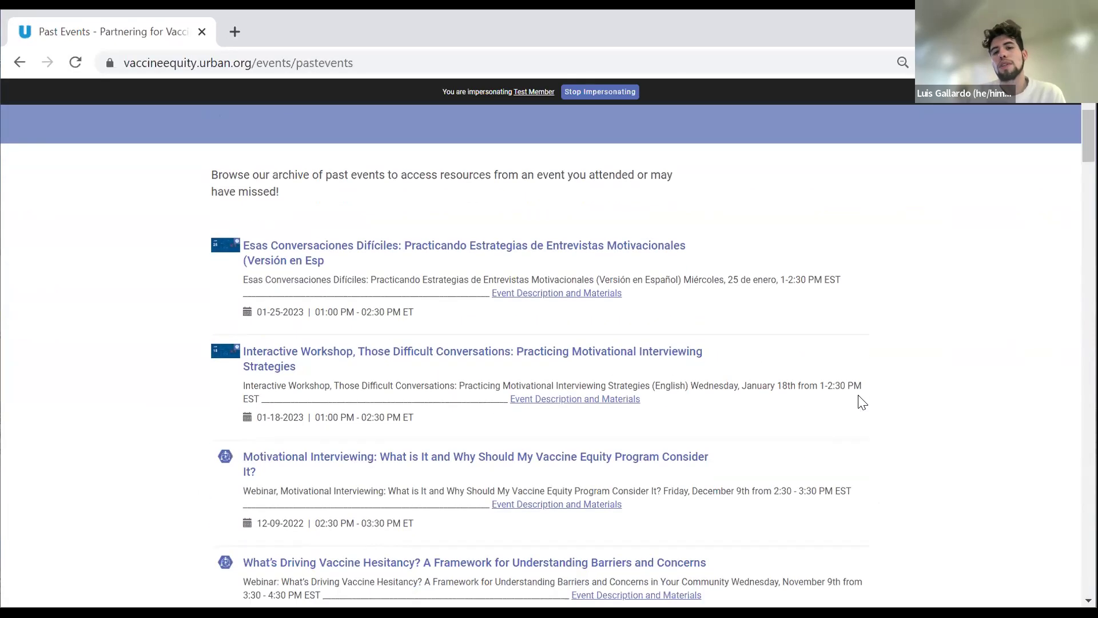
{"action": "scroll", "coordinate": [862, 402], "scroll_direction": "up", "scroll_amount": 4}
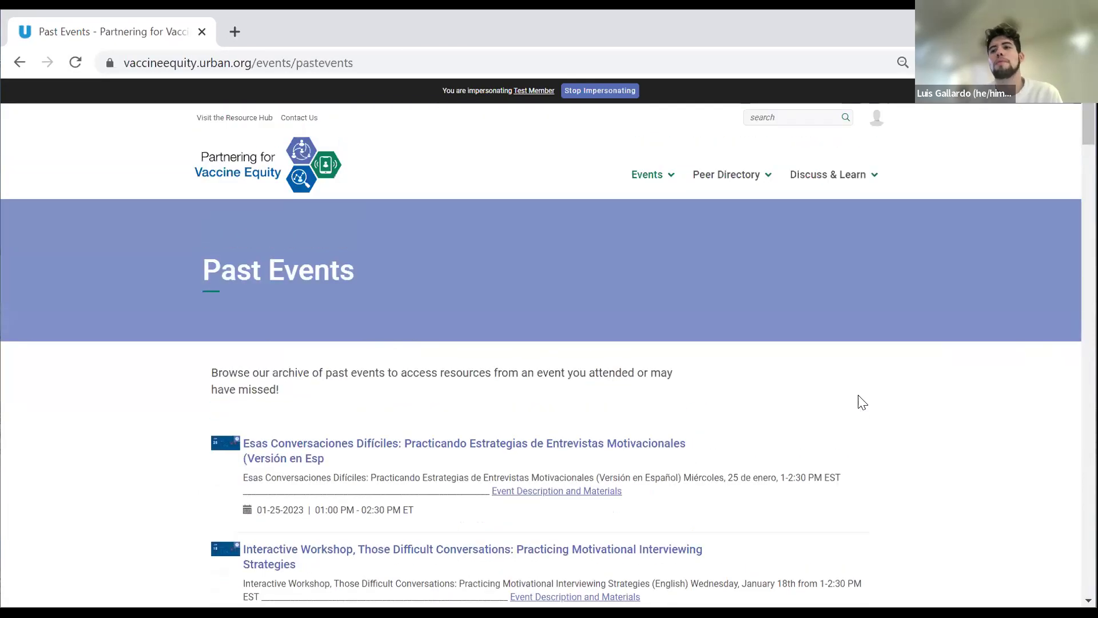
{"action": "left_click", "coordinate": [815, 181]}
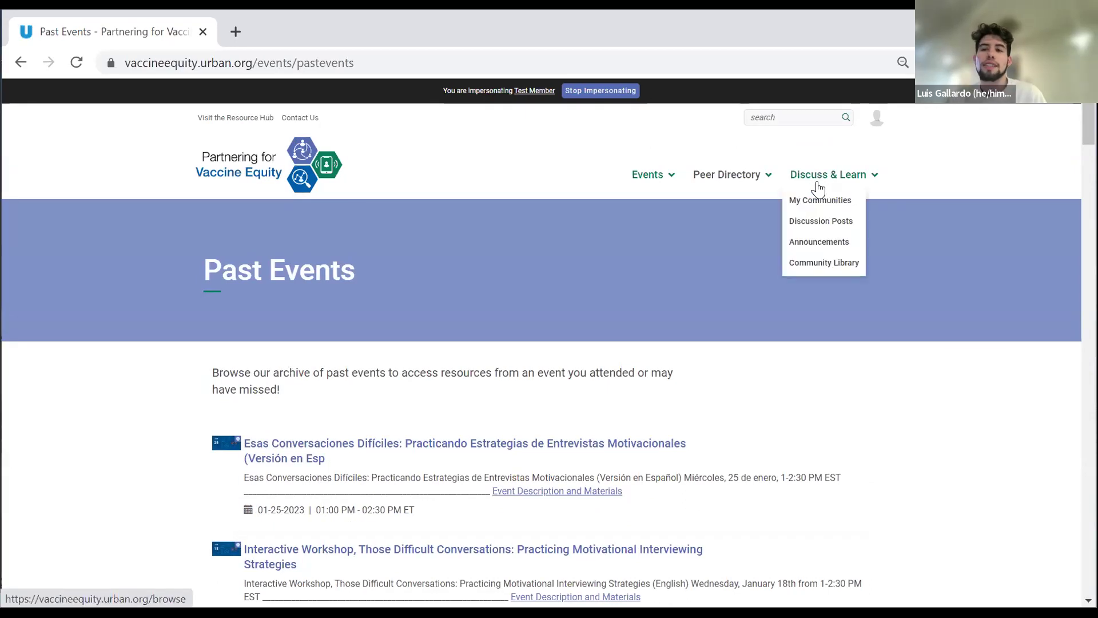
- Open Discussion Posts and scroll through the latest community discussions
{"action": "left_click", "coordinate": [841, 221]}
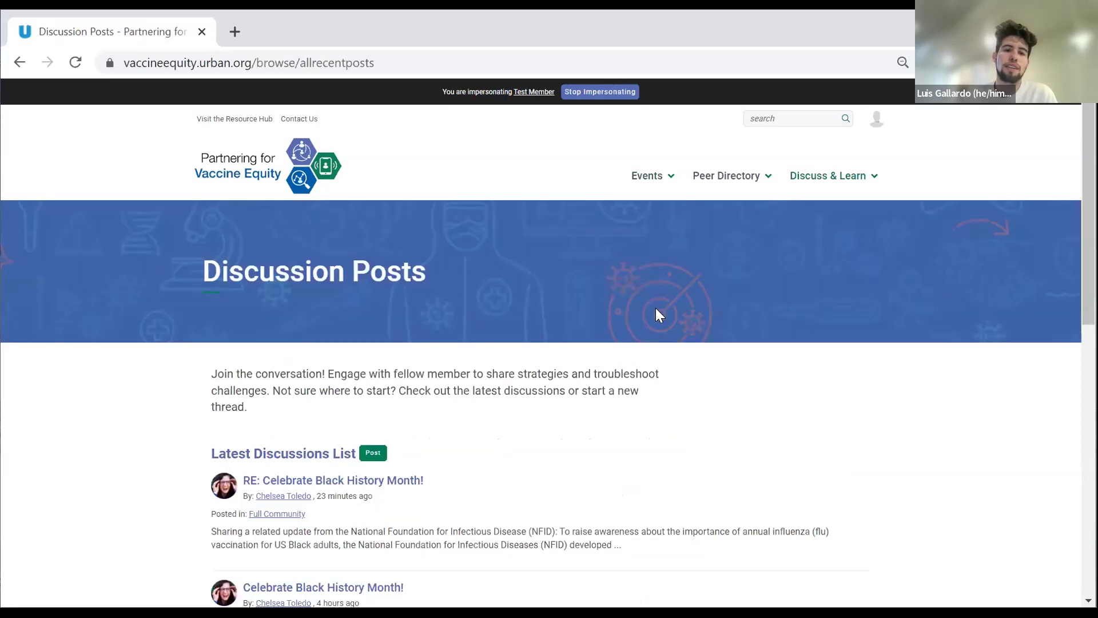
{"action": "scroll", "coordinate": [655, 309], "scroll_direction": "down", "scroll_amount": 3}
{"action": "scroll", "coordinate": [657, 312], "scroll_direction": "down", "scroll_amount": 2}
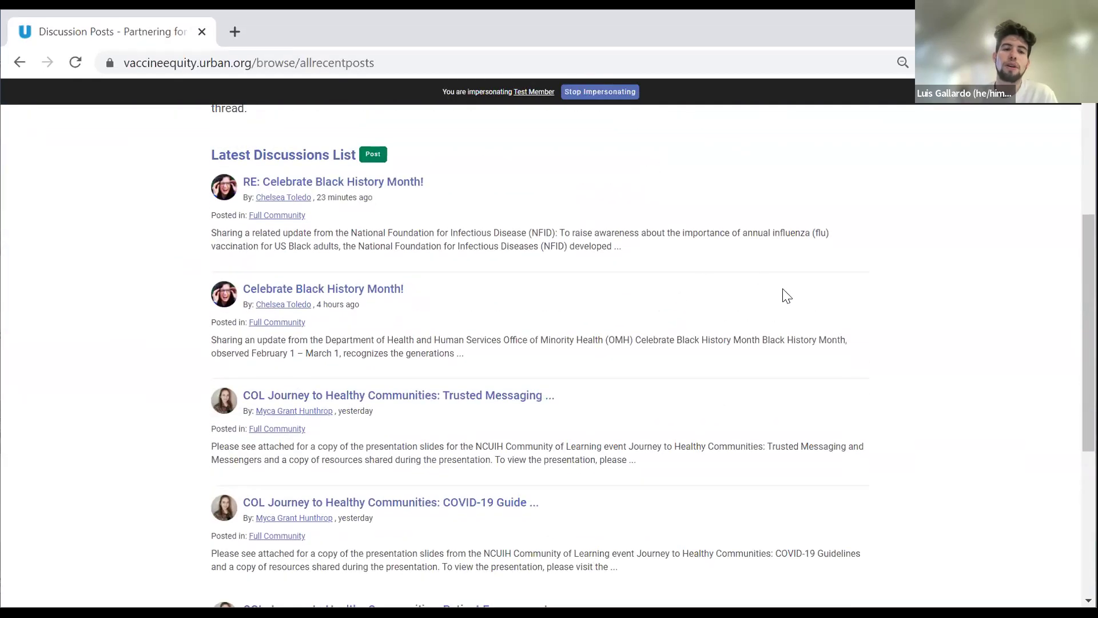
{"action": "scroll", "coordinate": [786, 293], "scroll_direction": "down", "scroll_amount": 1}
{"action": "scroll", "coordinate": [785, 293], "scroll_direction": "up", "scroll_amount": 6}
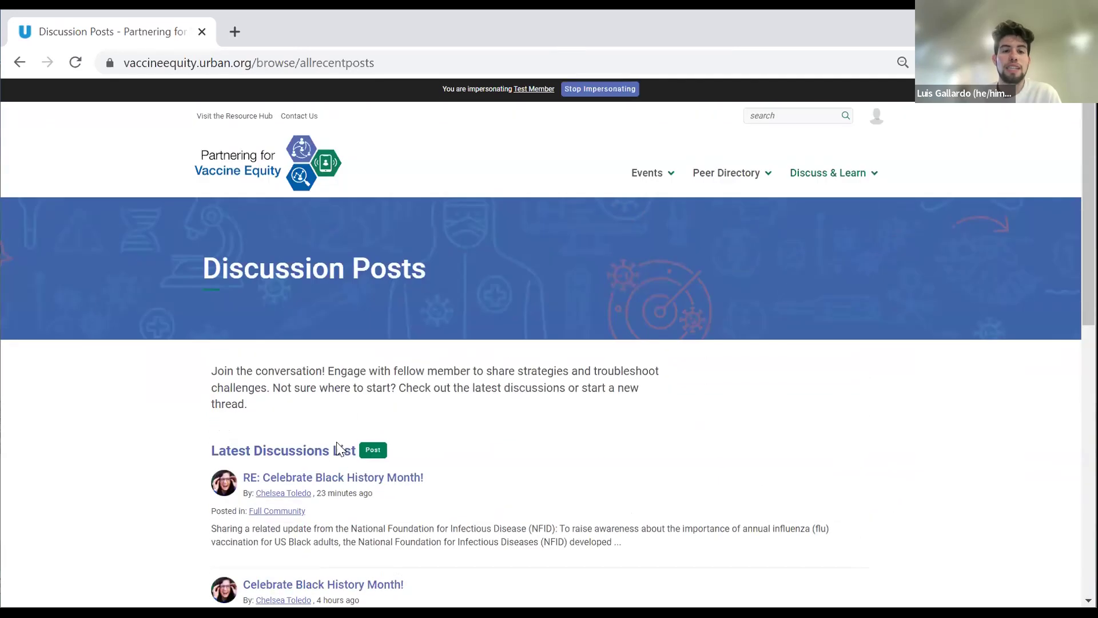
- Start a new thread, viewing the Post to community choices without picking one
{"action": "left_click", "coordinate": [372, 451]}
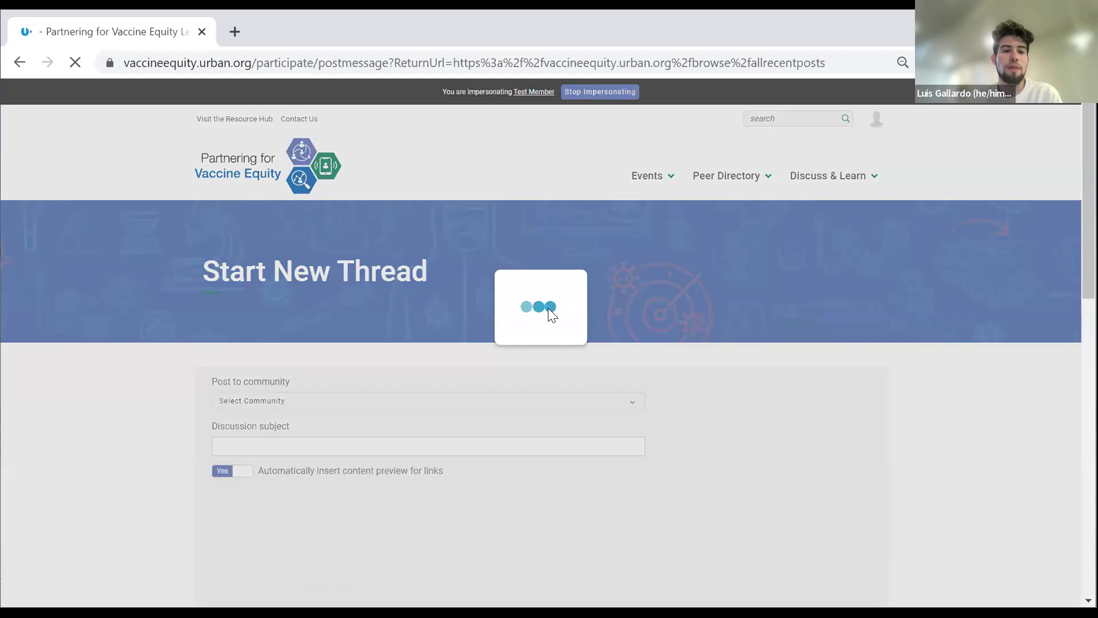
{"action": "scroll", "coordinate": [751, 222], "scroll_direction": "down", "scroll_amount": 2}
{"action": "left_click", "coordinate": [627, 256]}
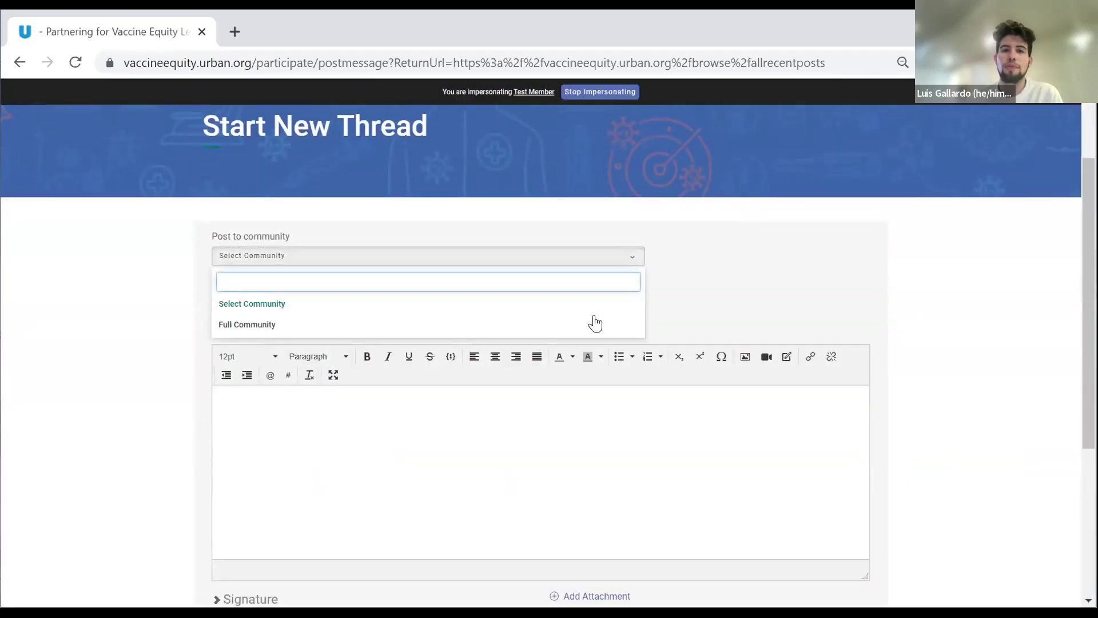
{"action": "left_click", "coordinate": [730, 273]}
{"action": "scroll", "coordinate": [629, 398], "scroll_direction": "down", "scroll_amount": 1}
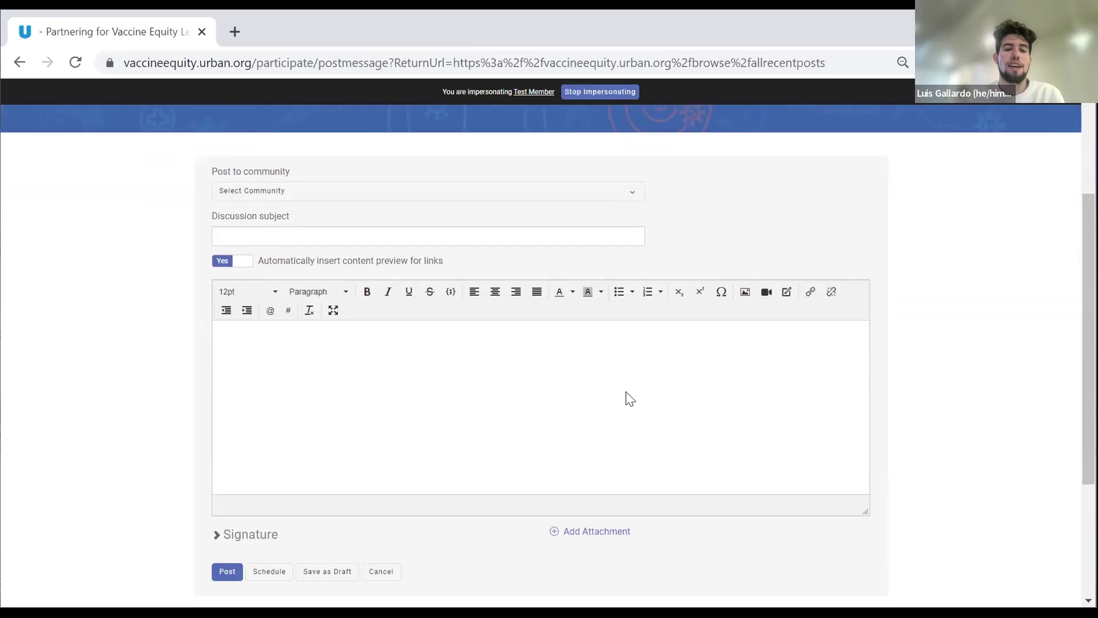
{"action": "scroll", "coordinate": [538, 396], "scroll_direction": "down", "scroll_amount": 1}
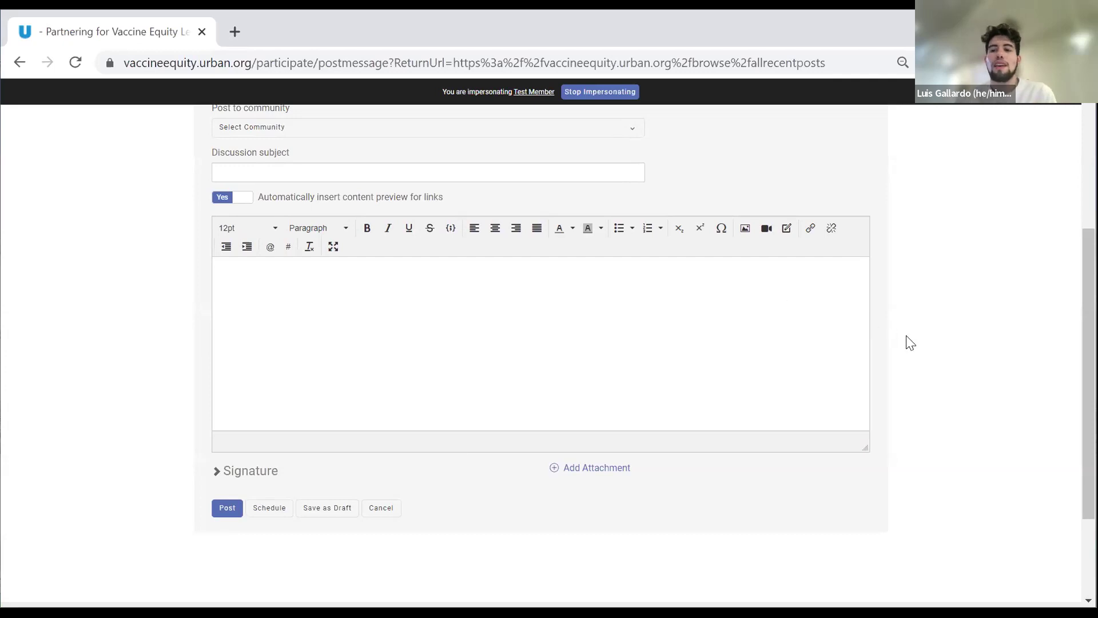
{"action": "scroll", "coordinate": [904, 336], "scroll_direction": "up", "scroll_amount": 5}
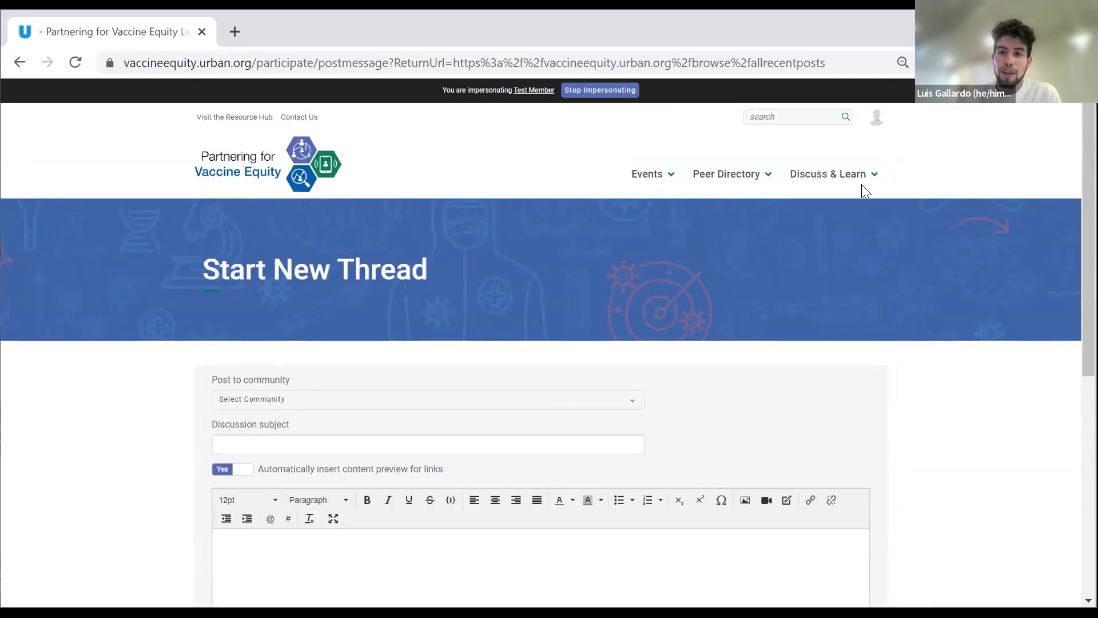
{"action": "mouse_move", "coordinate": [858, 183]}
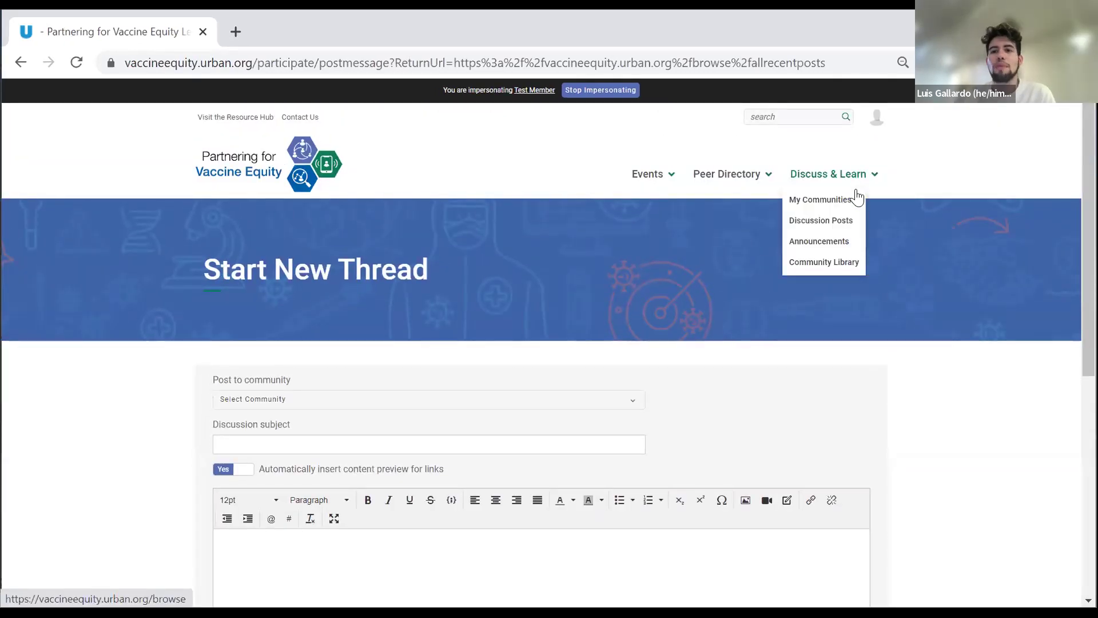
- Browse the Full Community Library's 469 folder-organized entries and begin creating an entry
{"action": "left_click", "coordinate": [838, 262]}
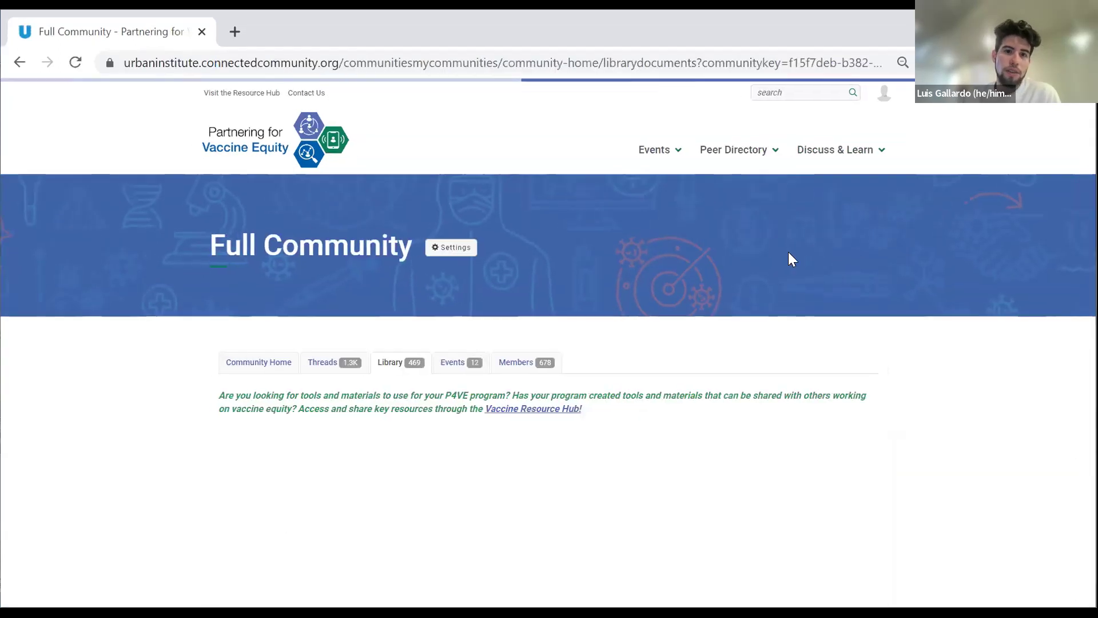
{"action": "scroll", "coordinate": [919, 408], "scroll_direction": "down", "scroll_amount": 3}
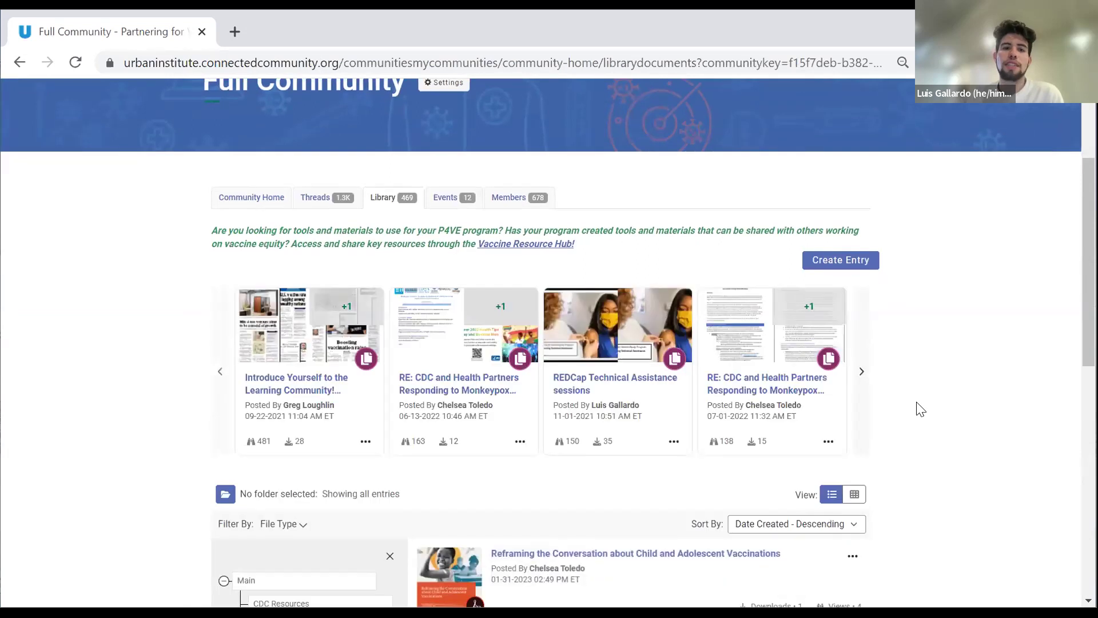
{"action": "scroll", "coordinate": [919, 408], "scroll_direction": "down", "scroll_amount": 3}
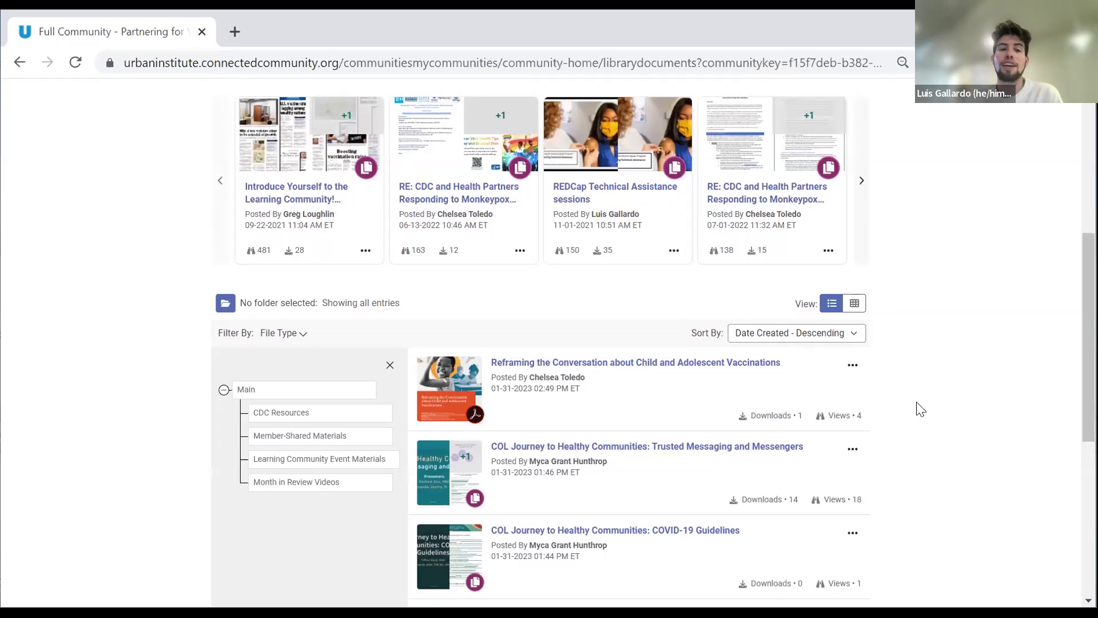
{"action": "scroll", "coordinate": [918, 408], "scroll_direction": "down", "scroll_amount": 1}
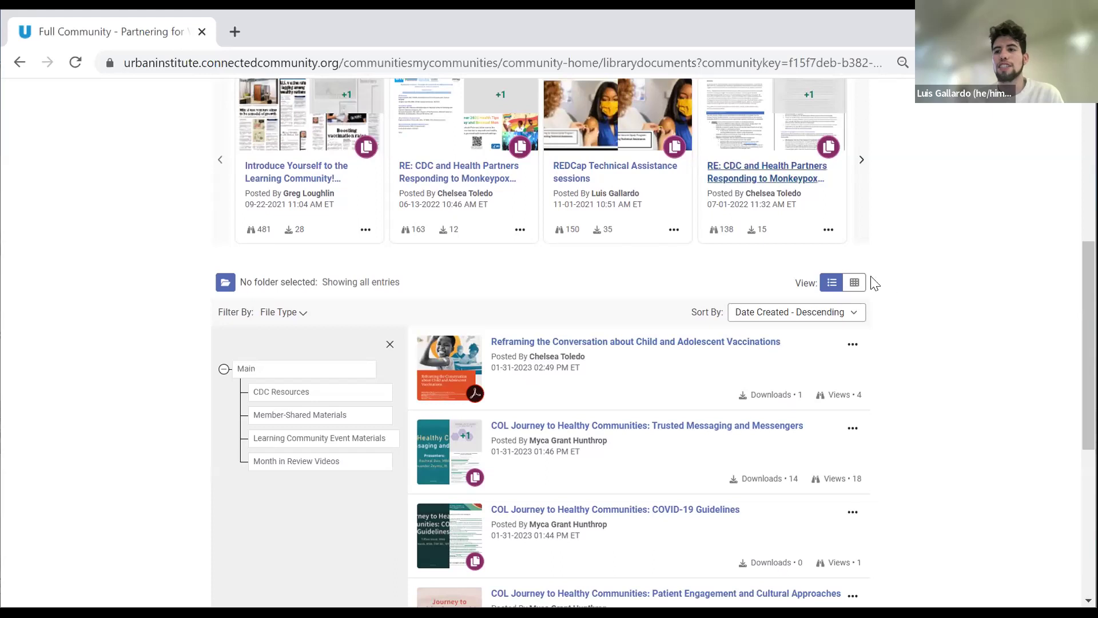
{"action": "scroll", "coordinate": [914, 297], "scroll_direction": "up", "scroll_amount": 5}
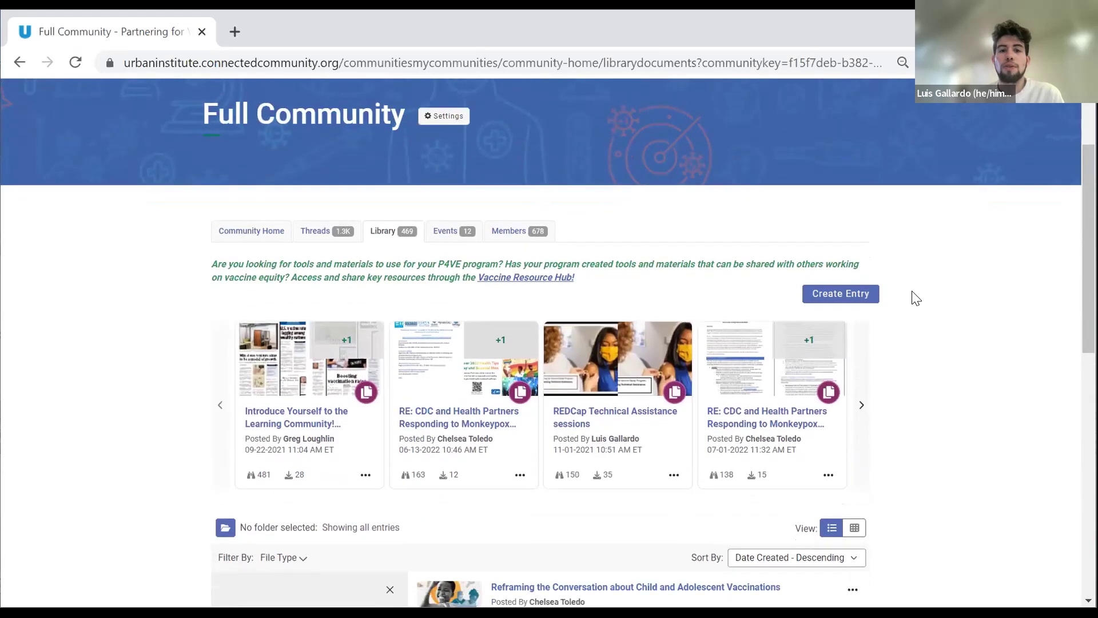
{"action": "scroll", "coordinate": [914, 298], "scroll_direction": "down", "scroll_amount": 2}
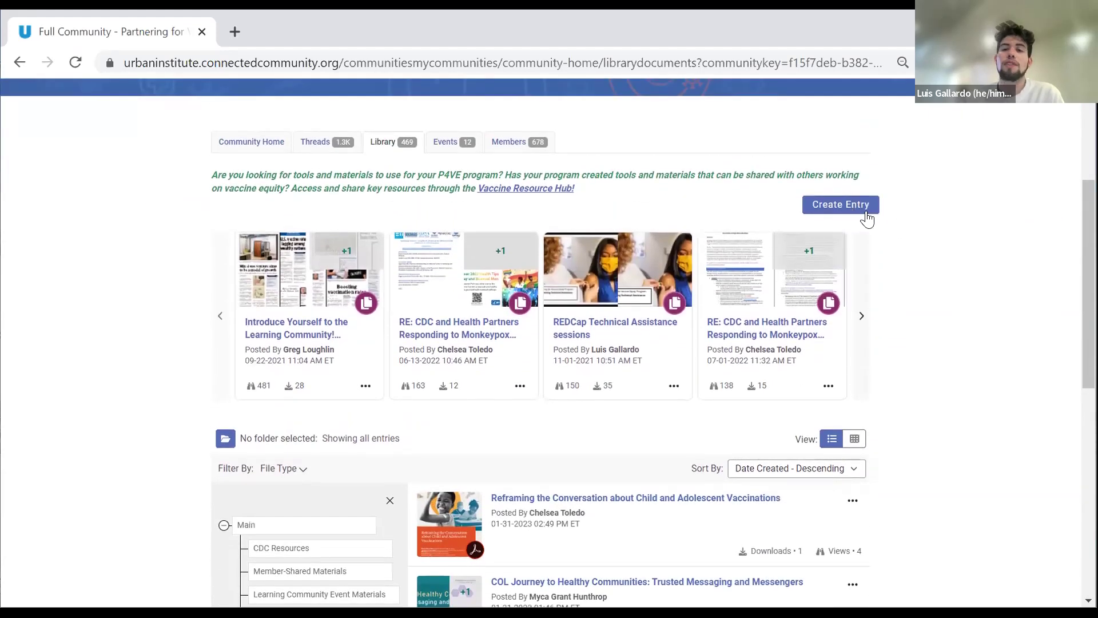
{"action": "scroll", "coordinate": [849, 217], "scroll_direction": "up", "scroll_amount": 1}
{"action": "left_click", "coordinate": [837, 225]}
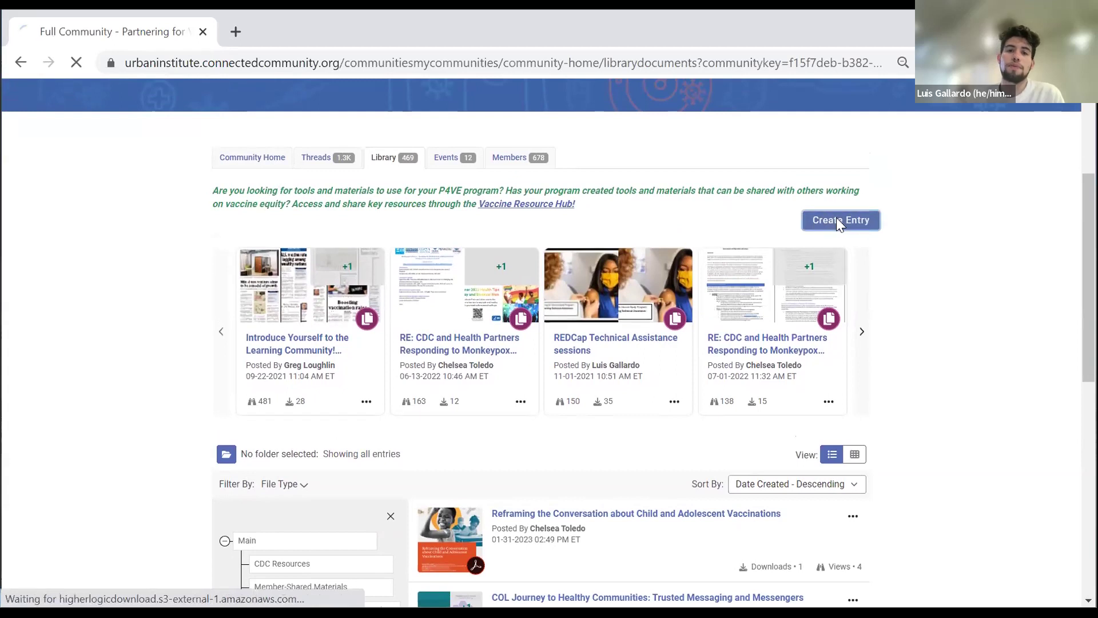
- Scroll the blank Add to a Library form down to Next/Cancel and back up
{"action": "scroll", "coordinate": [699, 219], "scroll_direction": "down", "scroll_amount": 3}
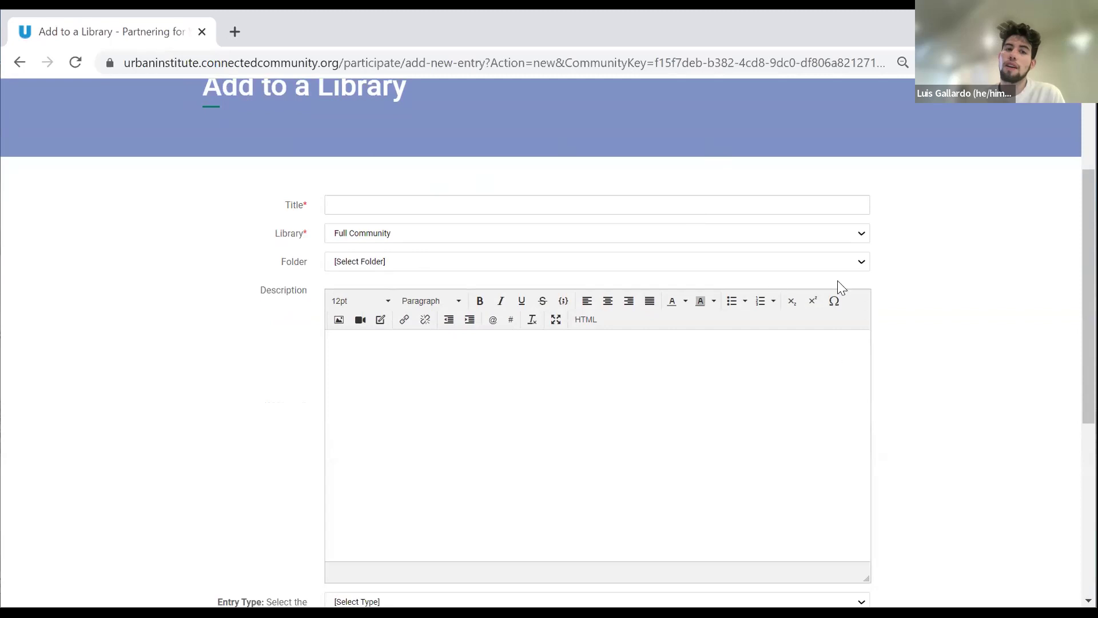
{"action": "scroll", "coordinate": [934, 406], "scroll_direction": "down", "scroll_amount": 2}
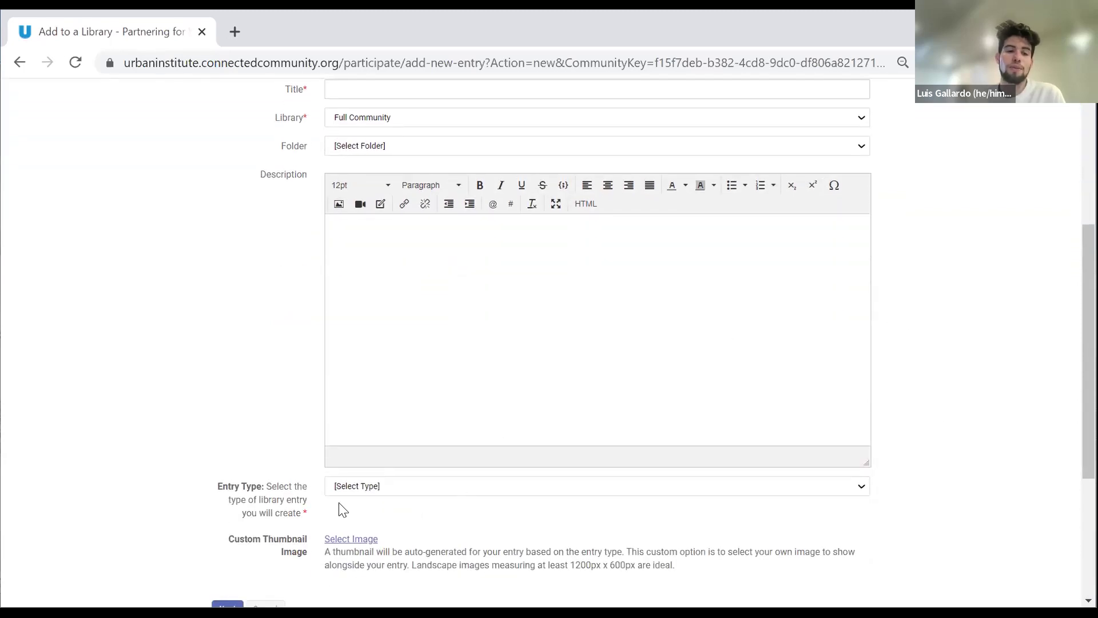
{"action": "scroll", "coordinate": [343, 503], "scroll_direction": "down", "scroll_amount": 1}
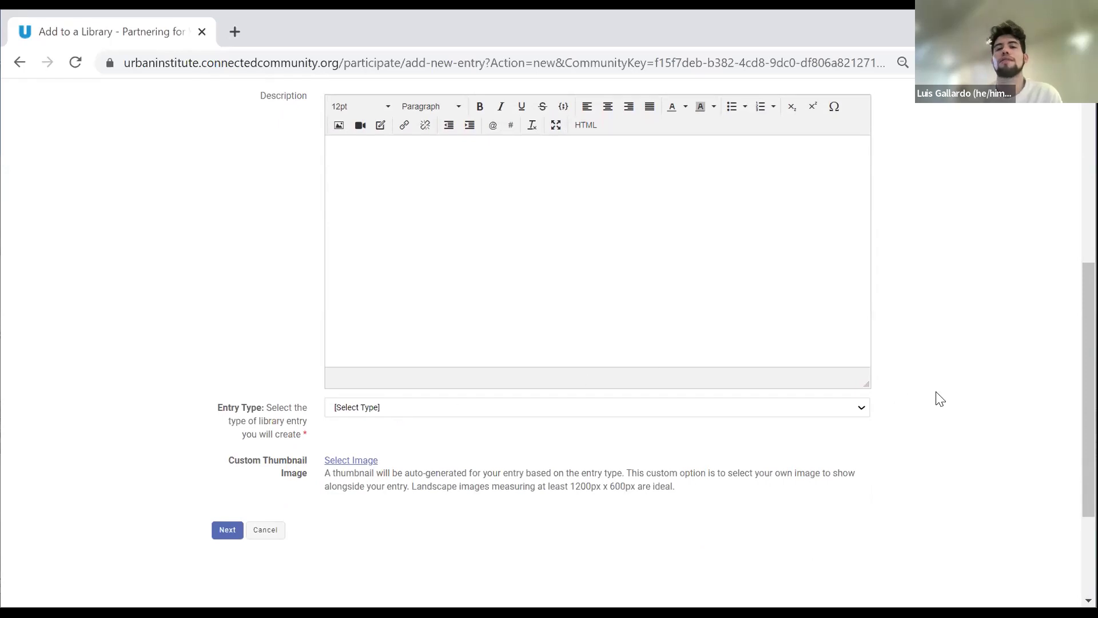
{"action": "scroll", "coordinate": [940, 398], "scroll_direction": "up", "scroll_amount": 5}
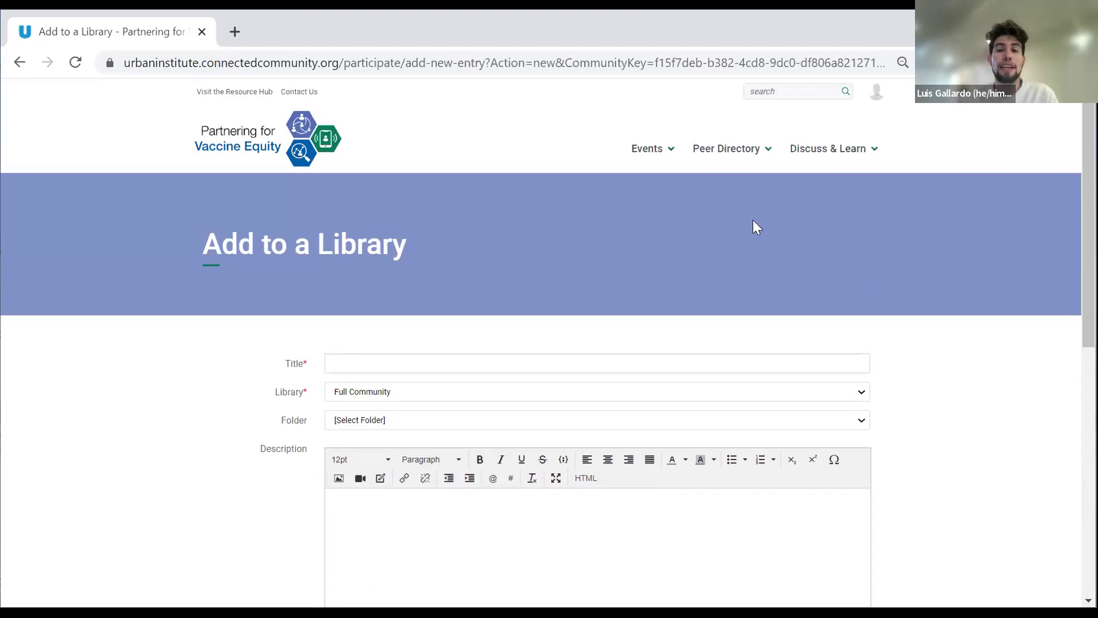
{"action": "mouse_move", "coordinate": [752, 155]}
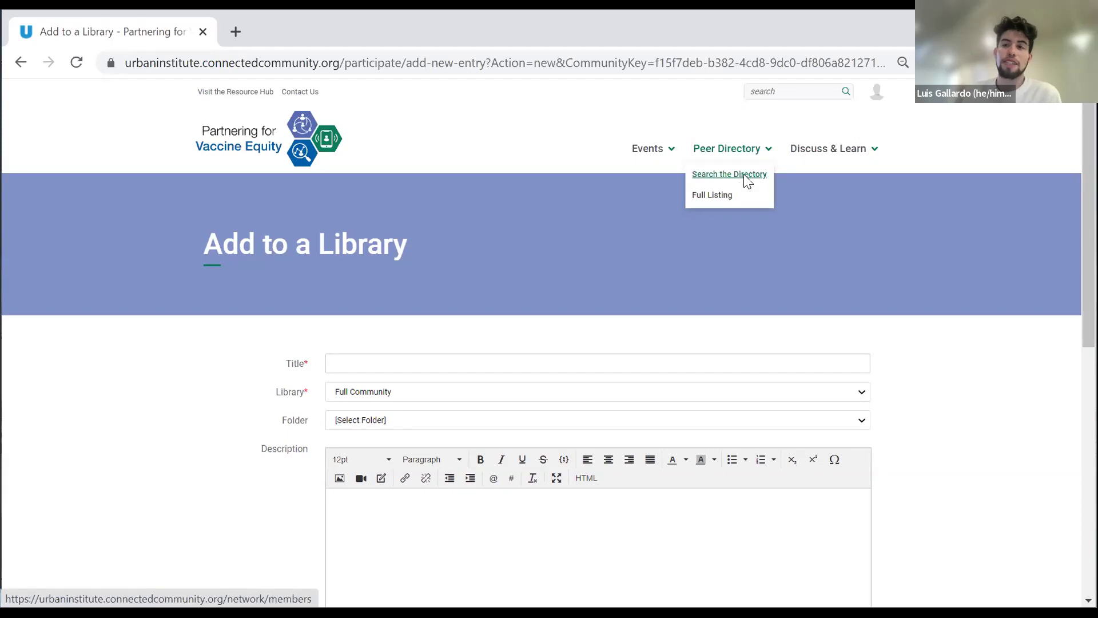
- Search the Member Directory by a member's first name, returning one Urban Institute match
{"action": "left_click", "coordinate": [744, 174]}
{"action": "scroll", "coordinate": [846, 272], "scroll_direction": "down", "scroll_amount": 1}
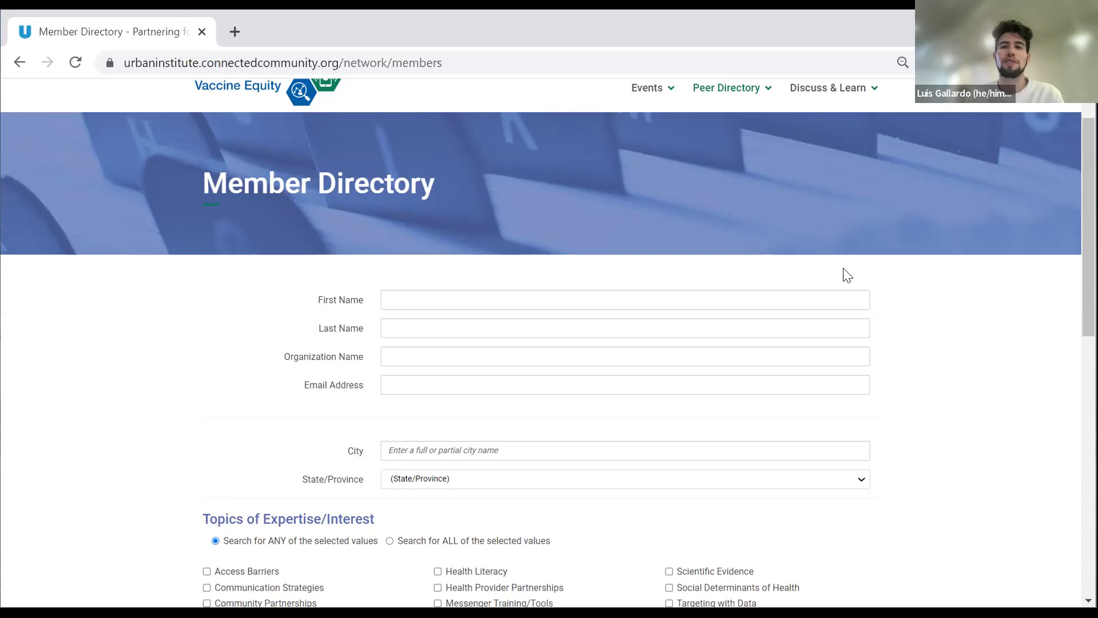
{"action": "scroll", "coordinate": [897, 301], "scroll_direction": "down", "scroll_amount": 1}
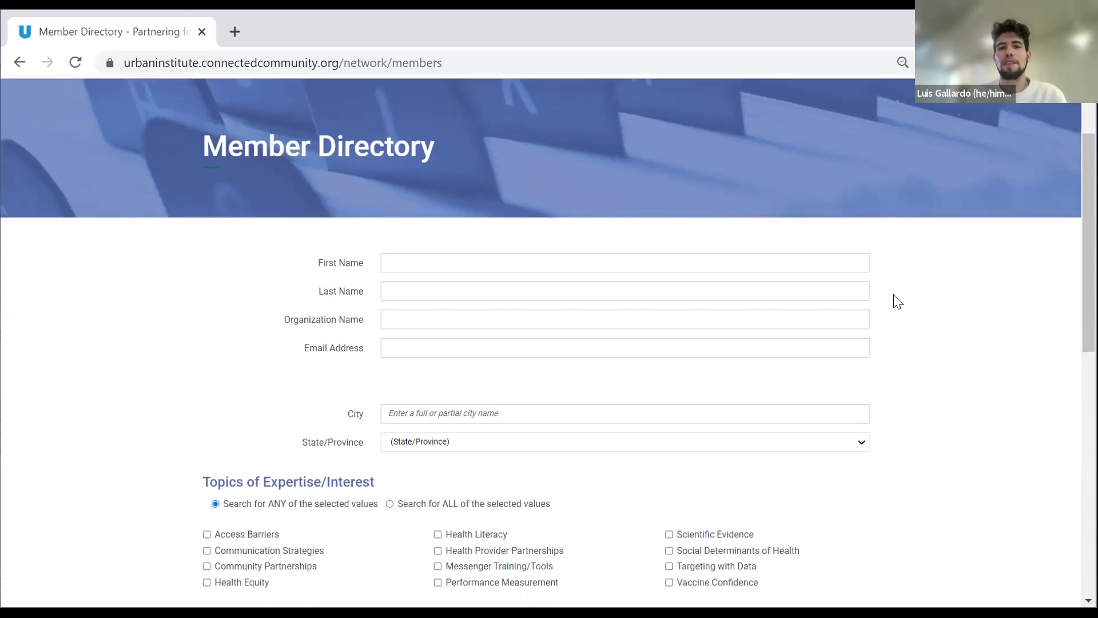
{"action": "scroll", "coordinate": [897, 302], "scroll_direction": "up", "scroll_amount": 1}
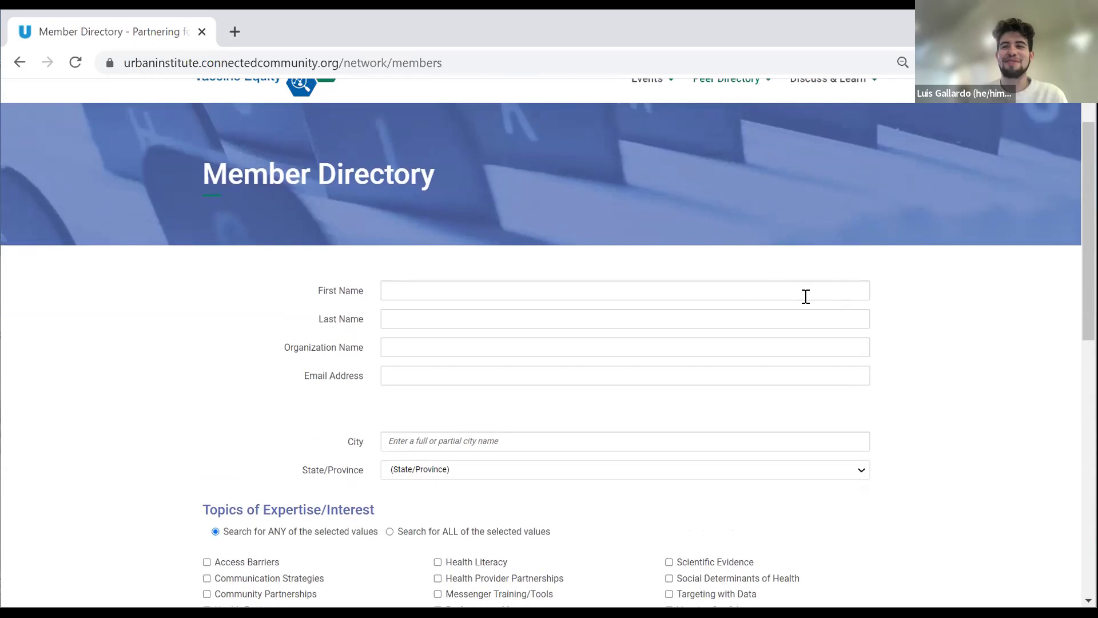
{"action": "left_click", "coordinate": [707, 290]}
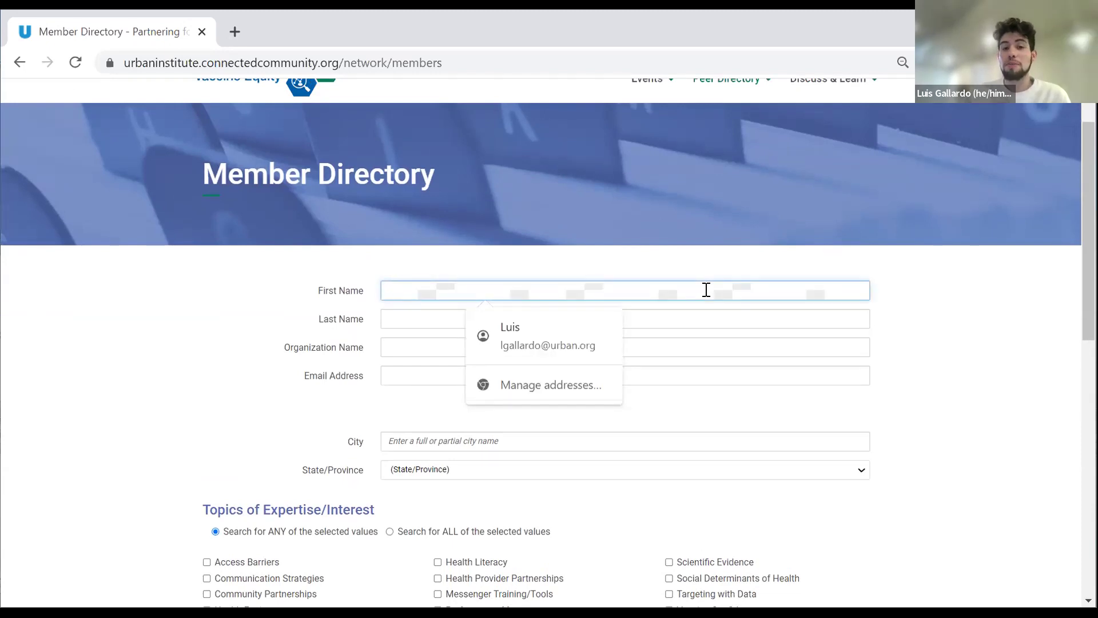
{"action": "type", "text": "brigette"}
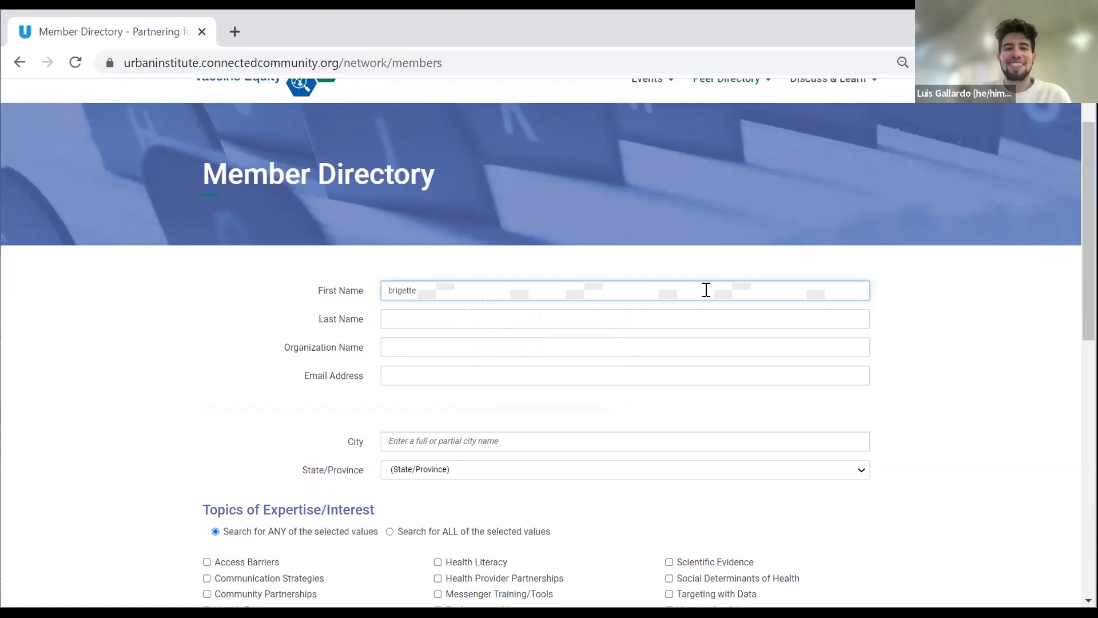
{"action": "key", "text": "Return"}
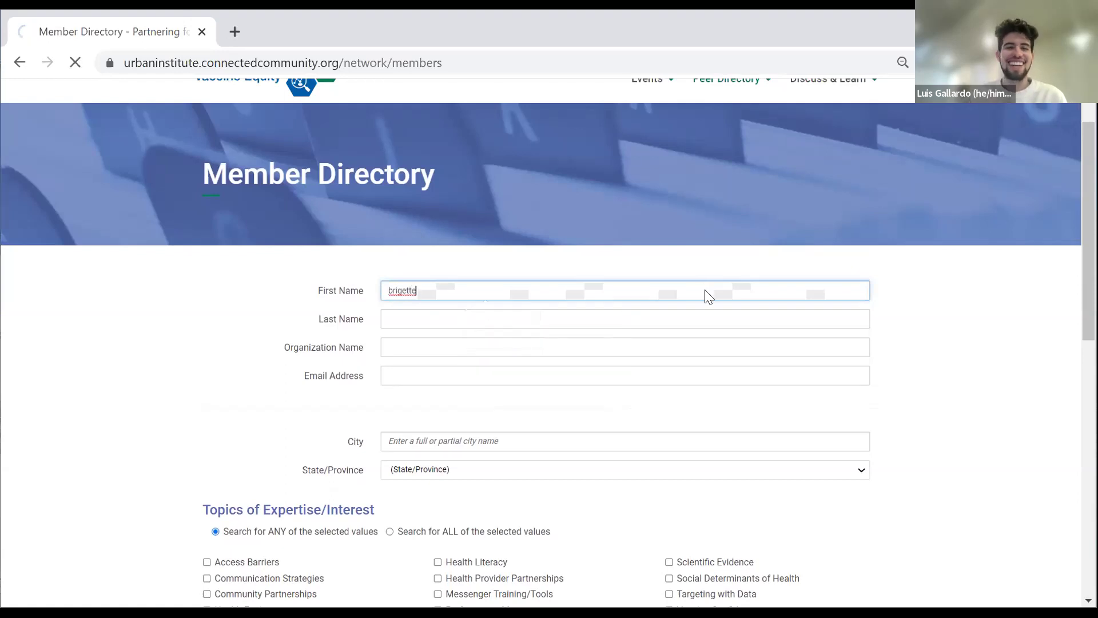
{"action": "scroll", "coordinate": [458, 309], "scroll_direction": "down", "scroll_amount": 1}
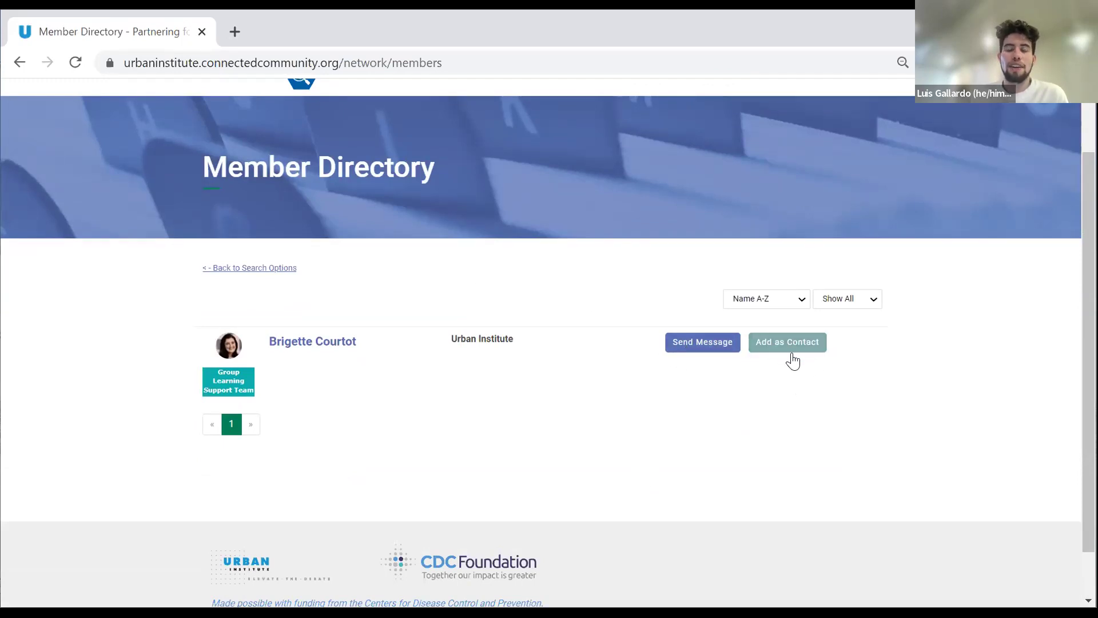
{"action": "scroll", "coordinate": [910, 335], "scroll_direction": "up", "scroll_amount": 1}
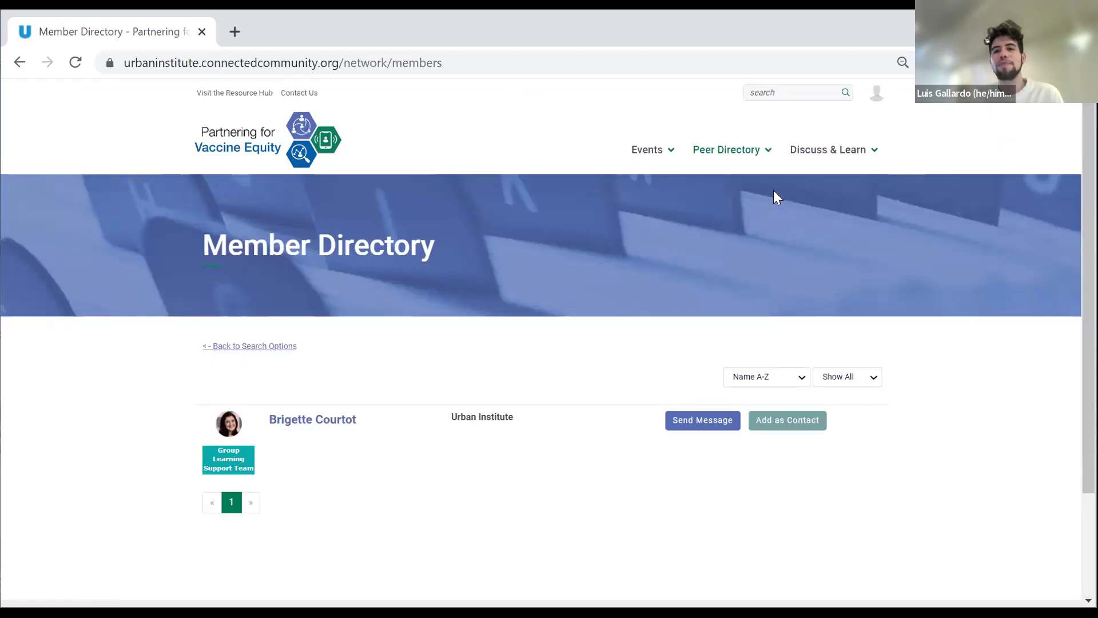
- From the own profile, open Community Notifications and scroll to the Full Community notification table
{"action": "left_click", "coordinate": [877, 92]}
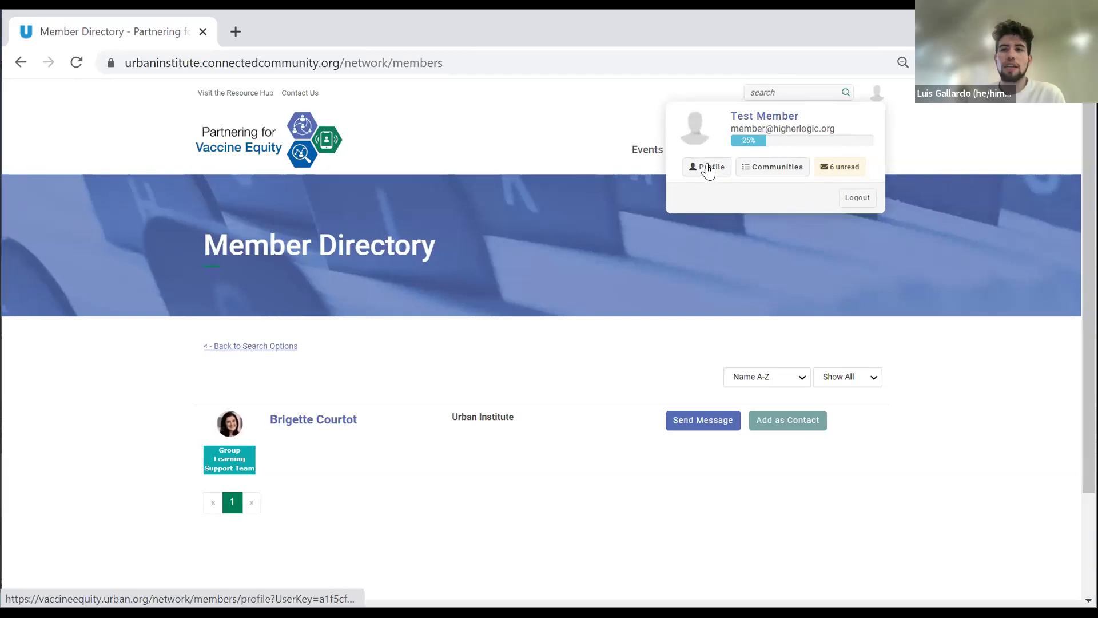
{"action": "left_click", "coordinate": [708, 167]}
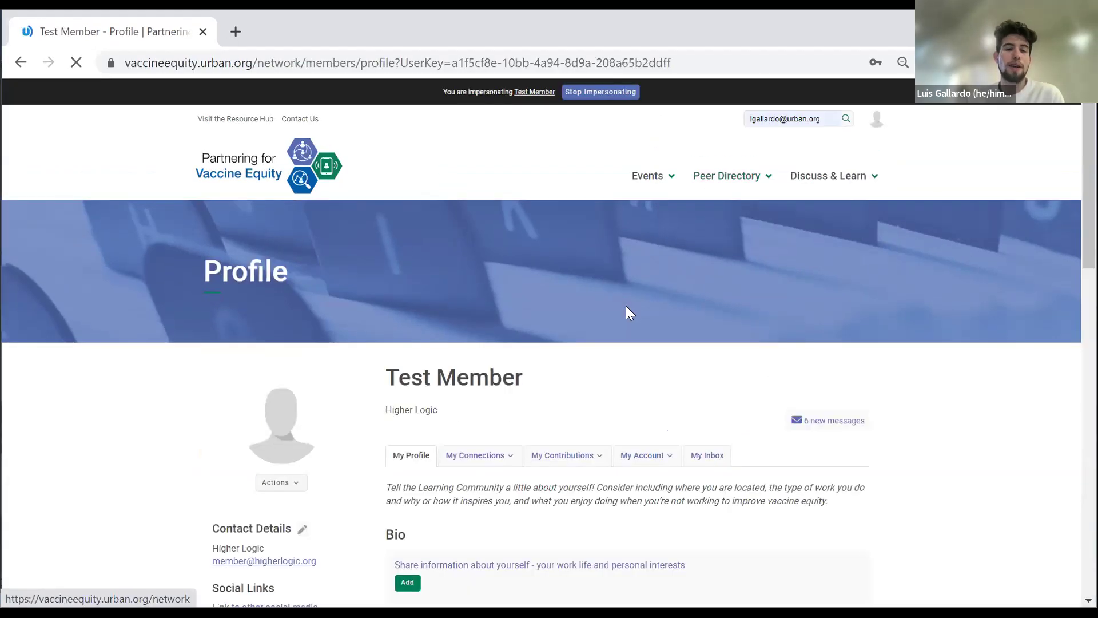
{"action": "scroll", "coordinate": [555, 322], "scroll_direction": "down", "scroll_amount": 2}
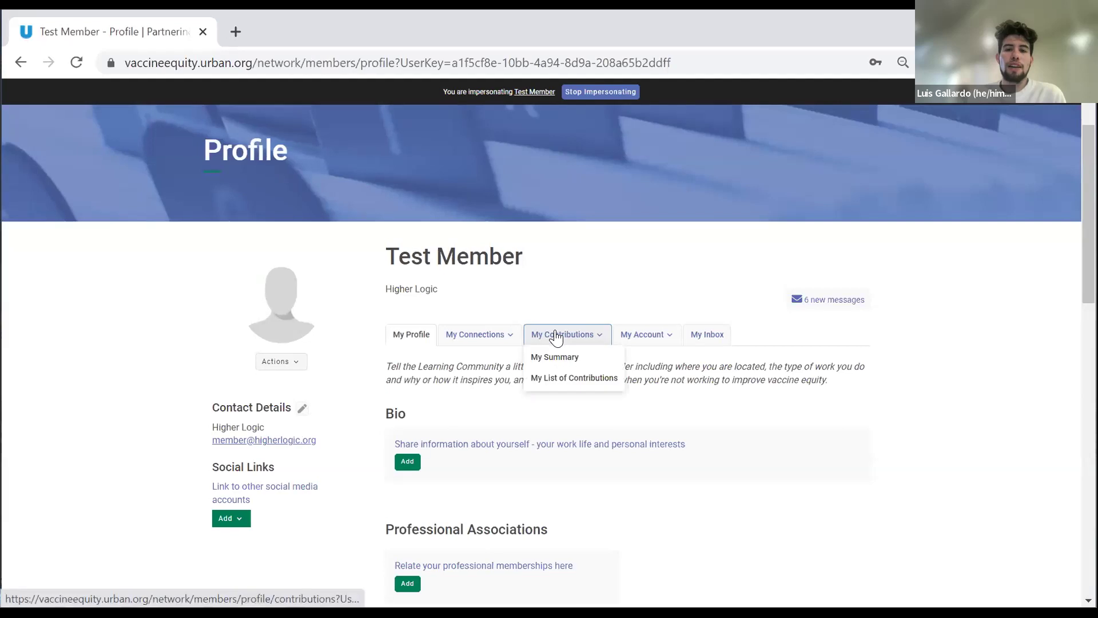
{"action": "mouse_move", "coordinate": [651, 342]}
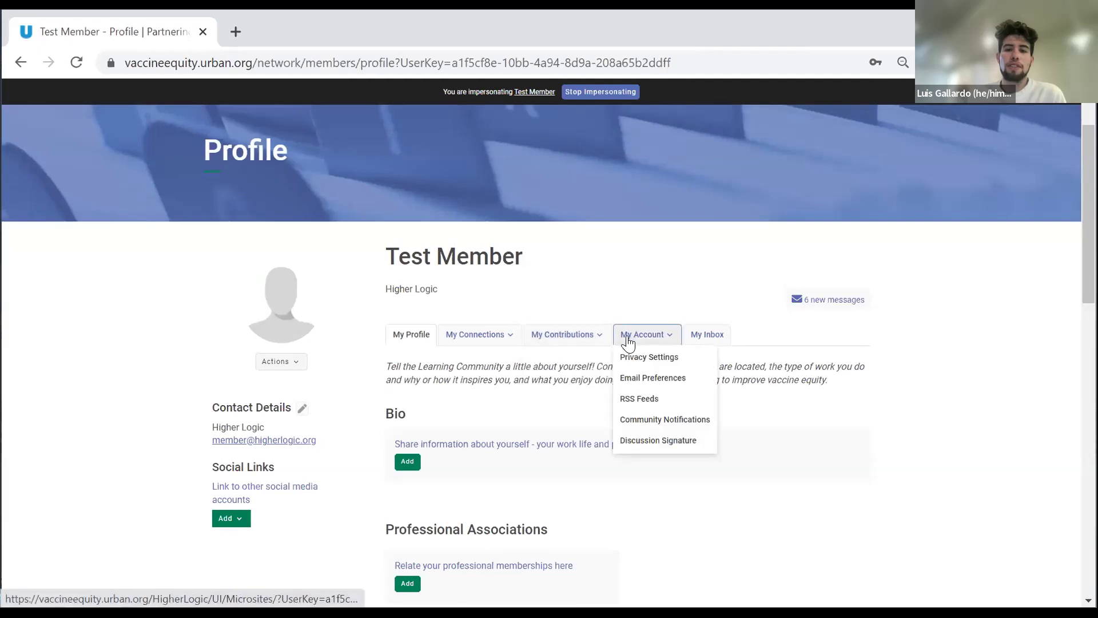
{"action": "left_click", "coordinate": [676, 421]}
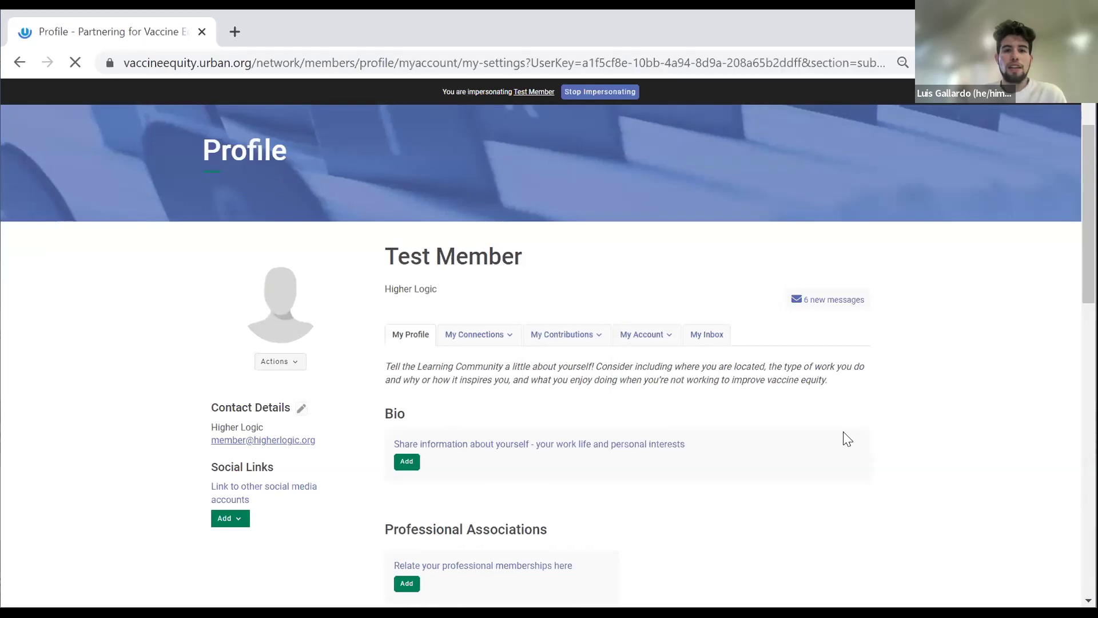
{"action": "scroll", "coordinate": [847, 439], "scroll_direction": "down", "scroll_amount": 5}
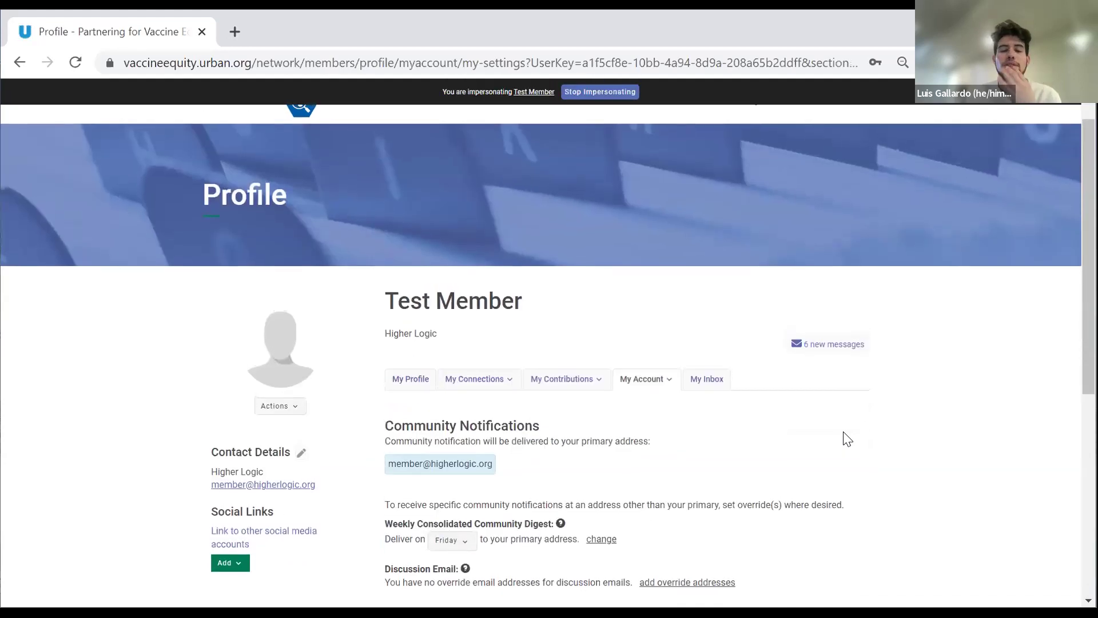
{"action": "scroll", "coordinate": [844, 433], "scroll_direction": "down", "scroll_amount": 1}
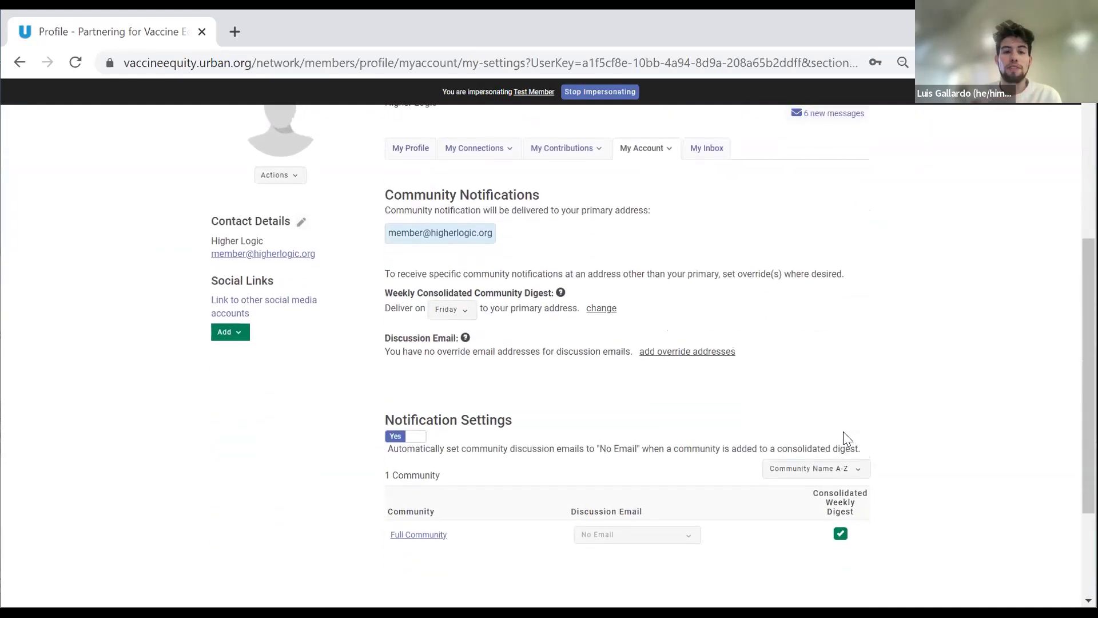
{"action": "scroll", "coordinate": [871, 334], "scroll_direction": "down", "scroll_amount": 1}
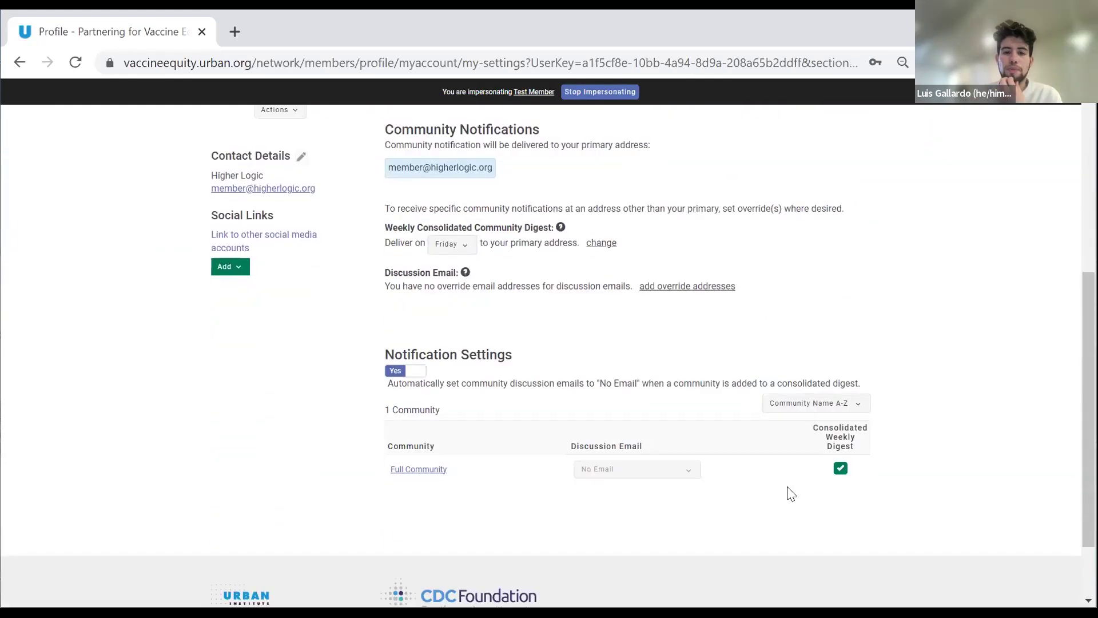
{"action": "left_click", "coordinate": [662, 469]}
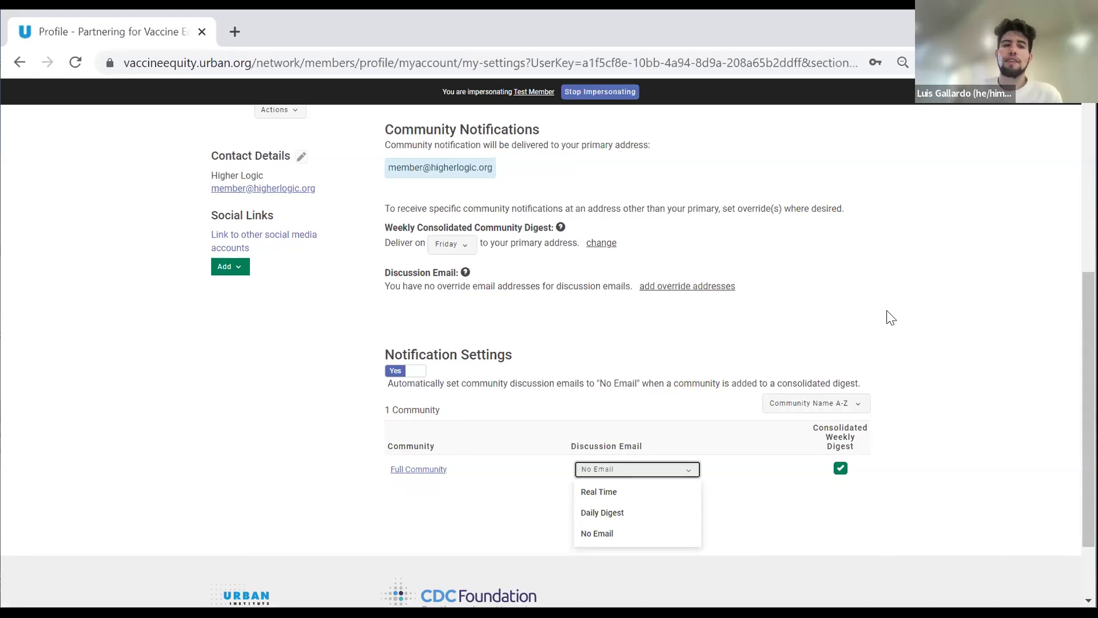
{"action": "left_click_drag", "start_coordinate": [405, 215], "coordinate": [551, 228]}
{"action": "left_click", "coordinate": [658, 230]}
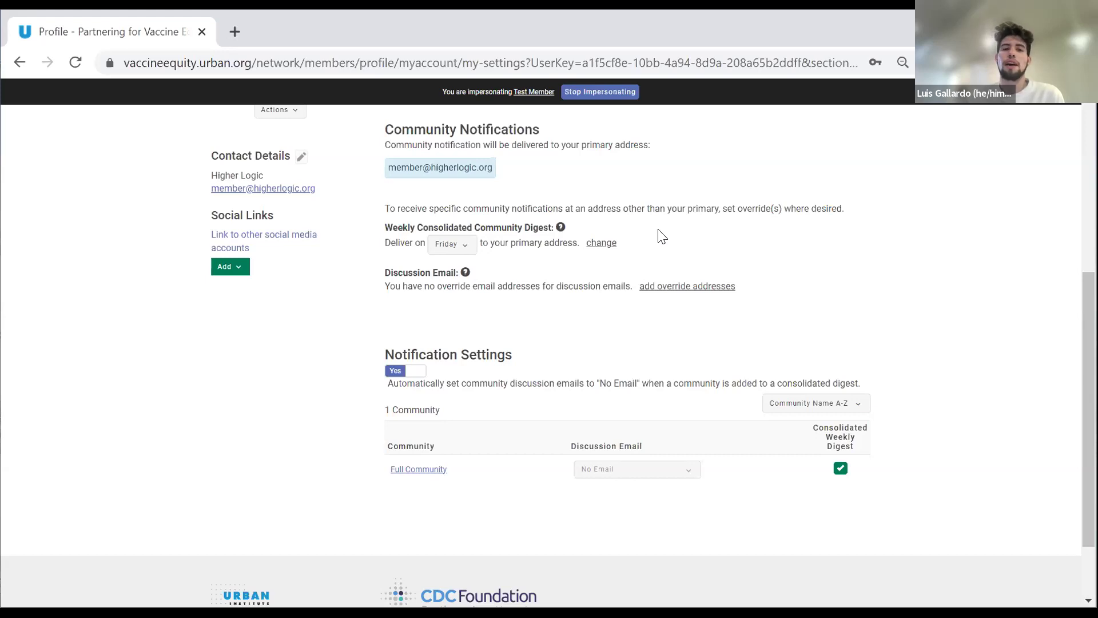
{"action": "left_click", "coordinate": [461, 246]}
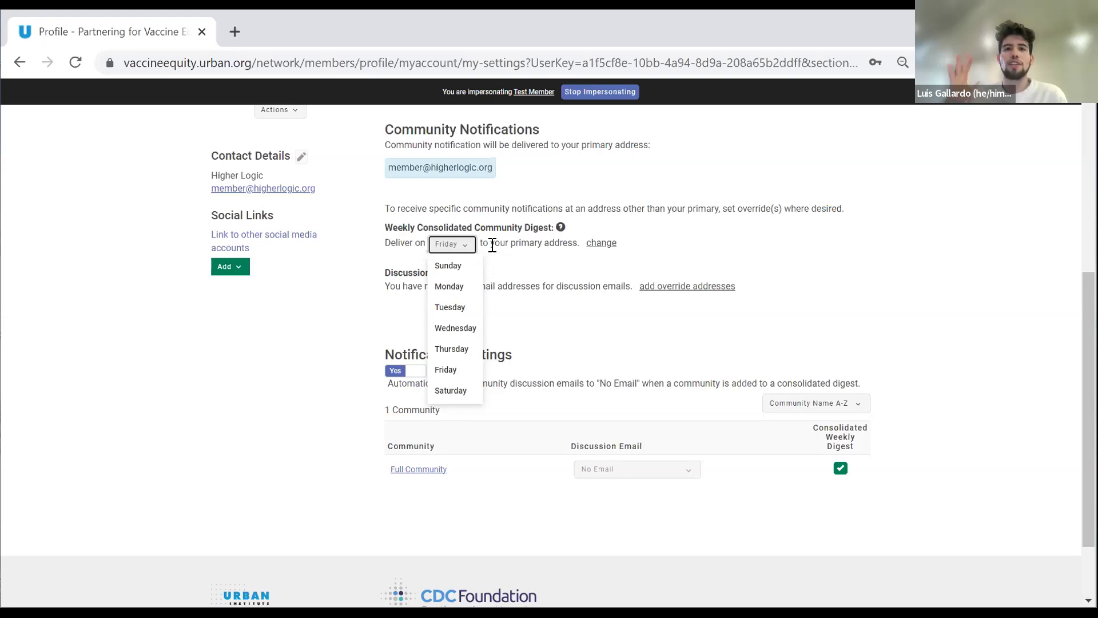
{"action": "left_click", "coordinate": [826, 263]}
{"action": "scroll", "coordinate": [812, 261], "scroll_direction": "up", "scroll_amount": 6}
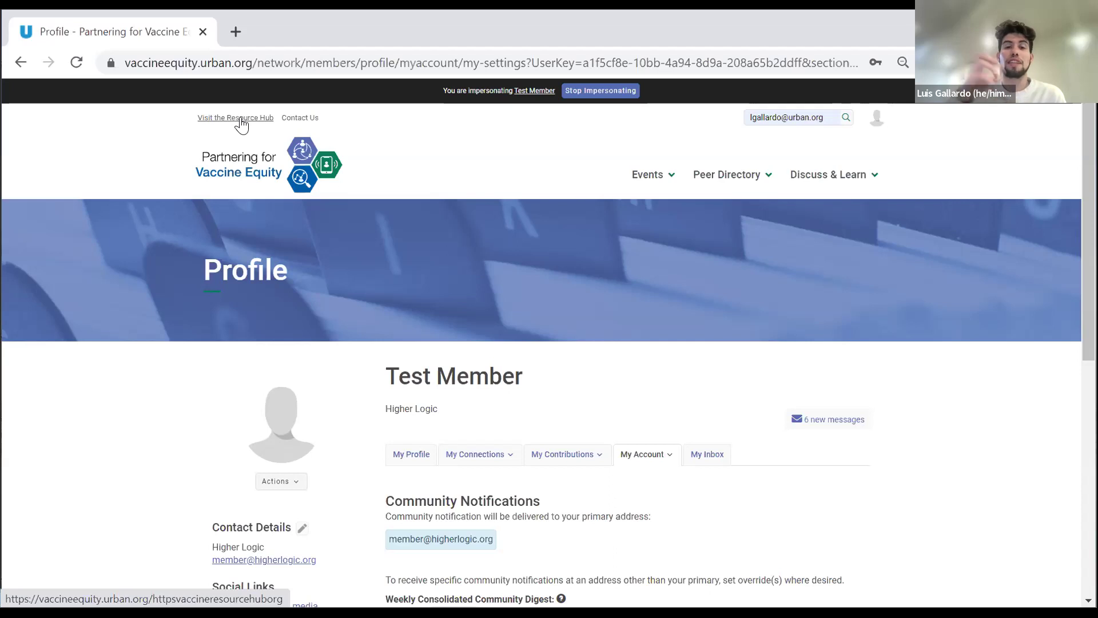
- Go to the Vaccine Resource Hub, reload its Submit a Resource page, and scroll through the Upload a Resource form
{"action": "left_click", "coordinate": [242, 121]}
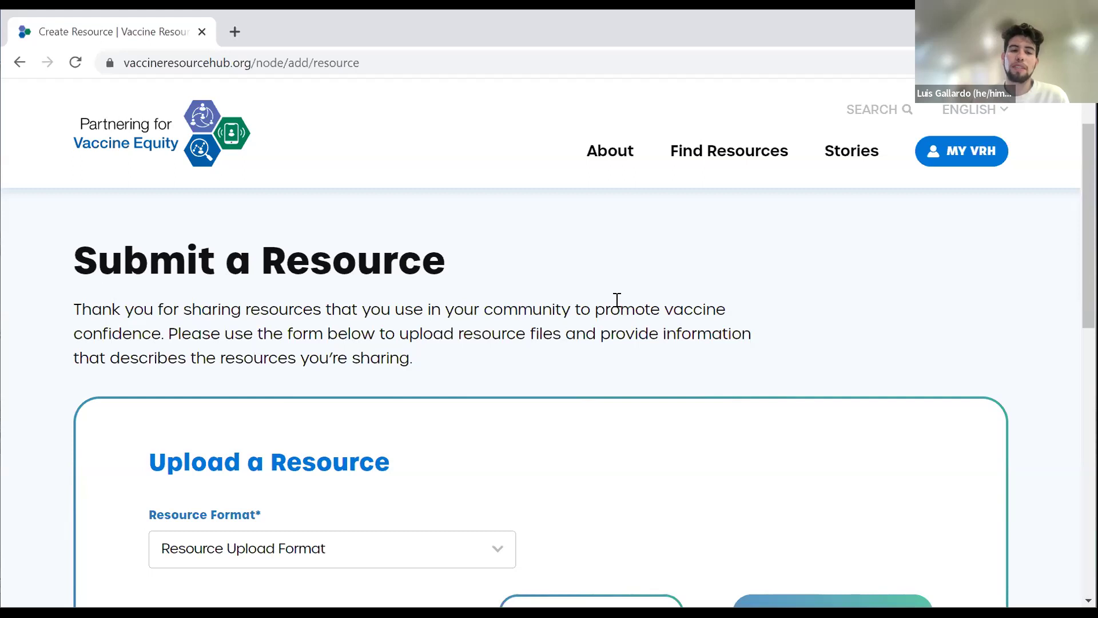
{"action": "scroll", "coordinate": [616, 300], "scroll_direction": "down", "scroll_amount": 1}
{"action": "scroll", "coordinate": [615, 305], "scroll_direction": "up", "scroll_amount": 2}
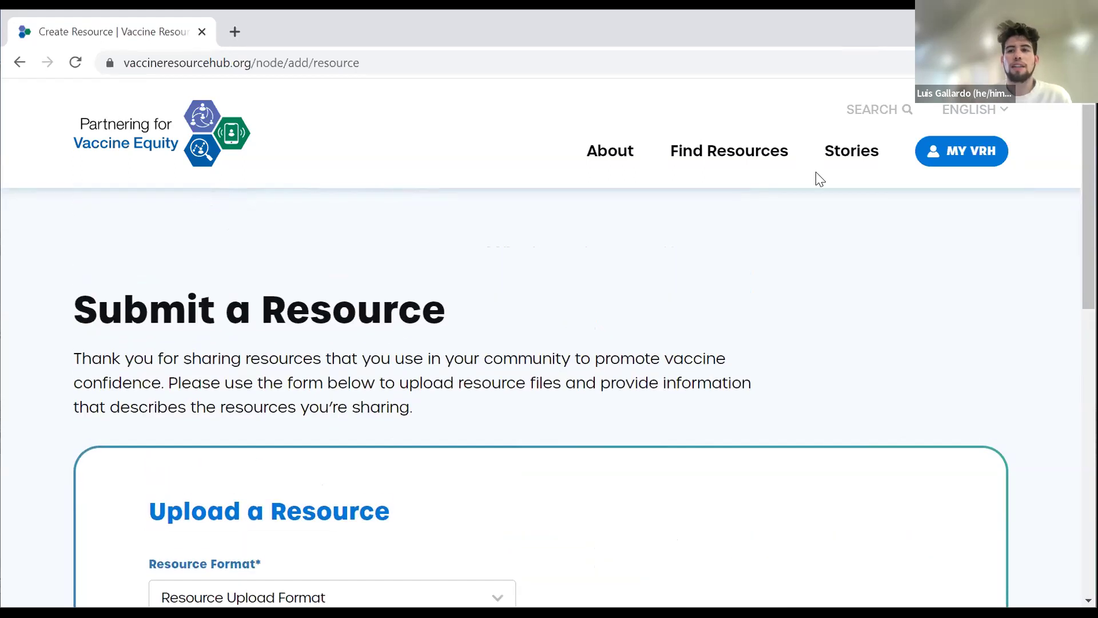
{"action": "left_click", "coordinate": [968, 172]}
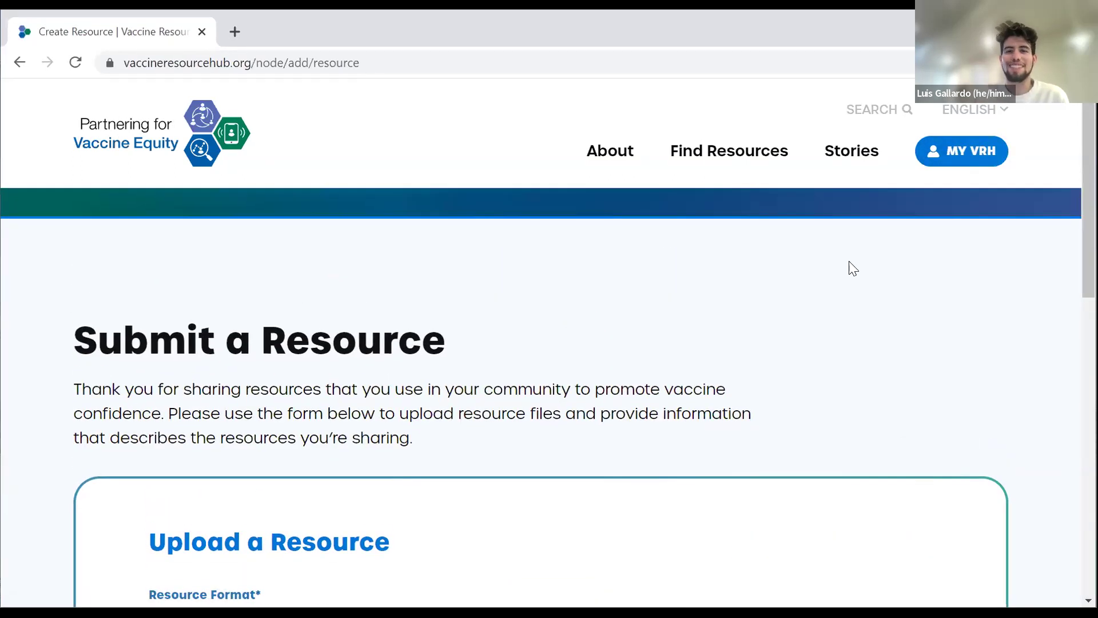
{"action": "scroll", "coordinate": [722, 391], "scroll_direction": "down", "scroll_amount": 1}
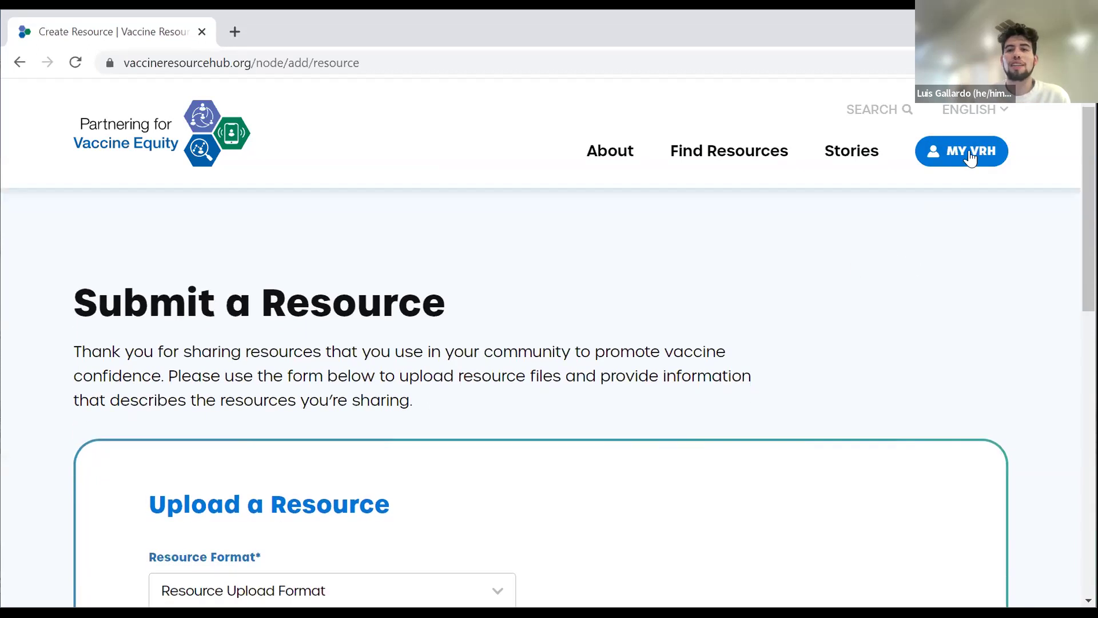
{"action": "scroll", "coordinate": [557, 397], "scroll_direction": "down", "scroll_amount": 3}
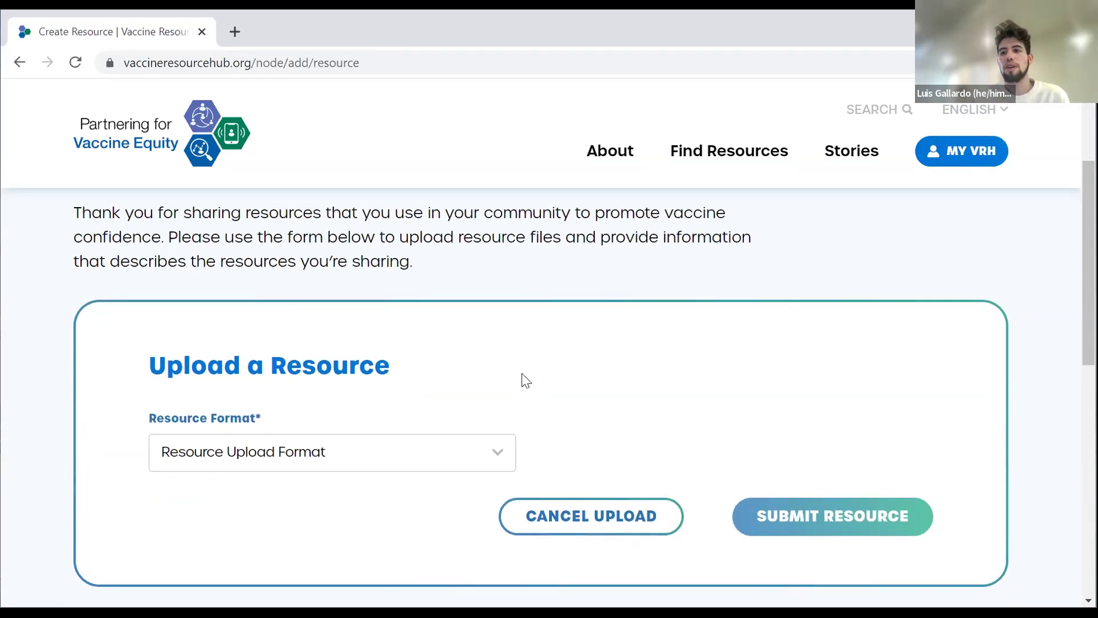
{"action": "scroll", "coordinate": [525, 380], "scroll_direction": "down", "scroll_amount": 1}
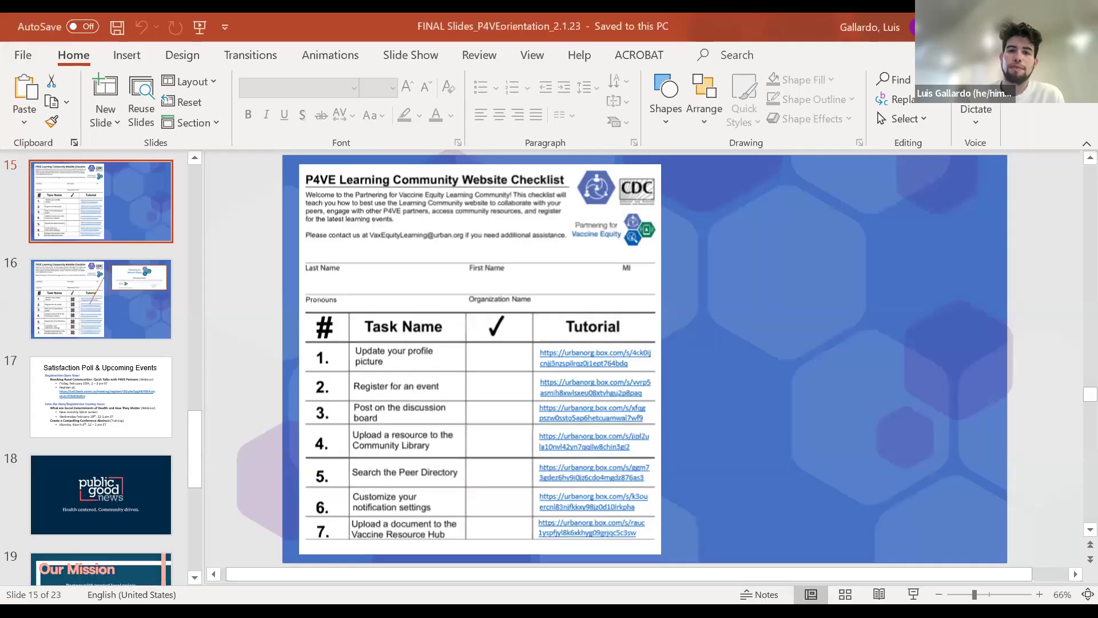
- Start the slide show from the P4VE Learning Community Website Checklist slide
{"action": "key", "text": "shift+F5"}
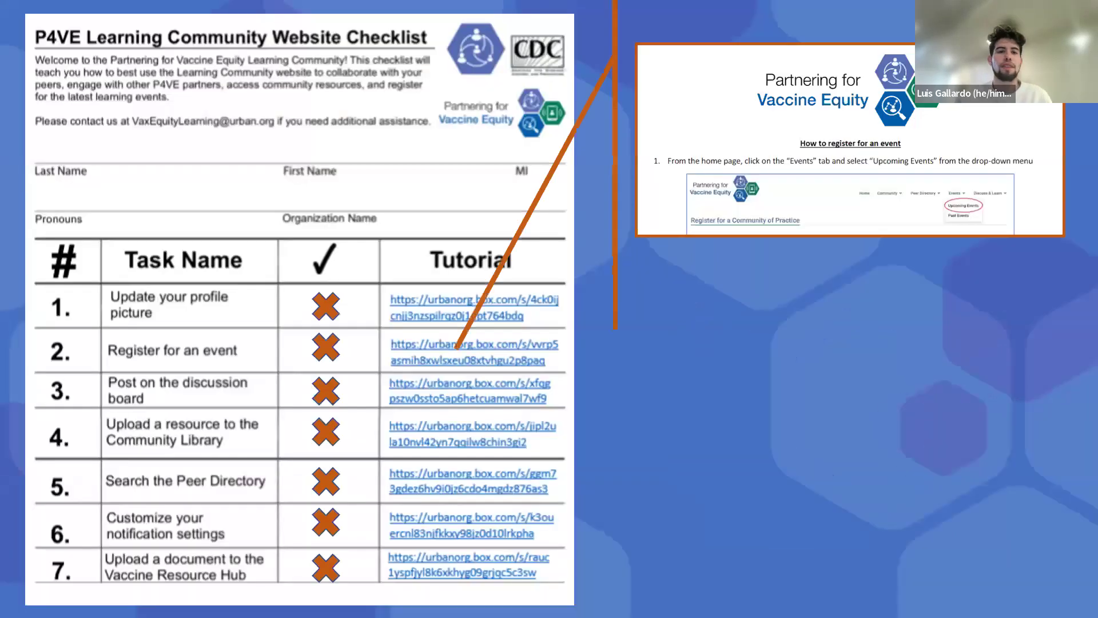